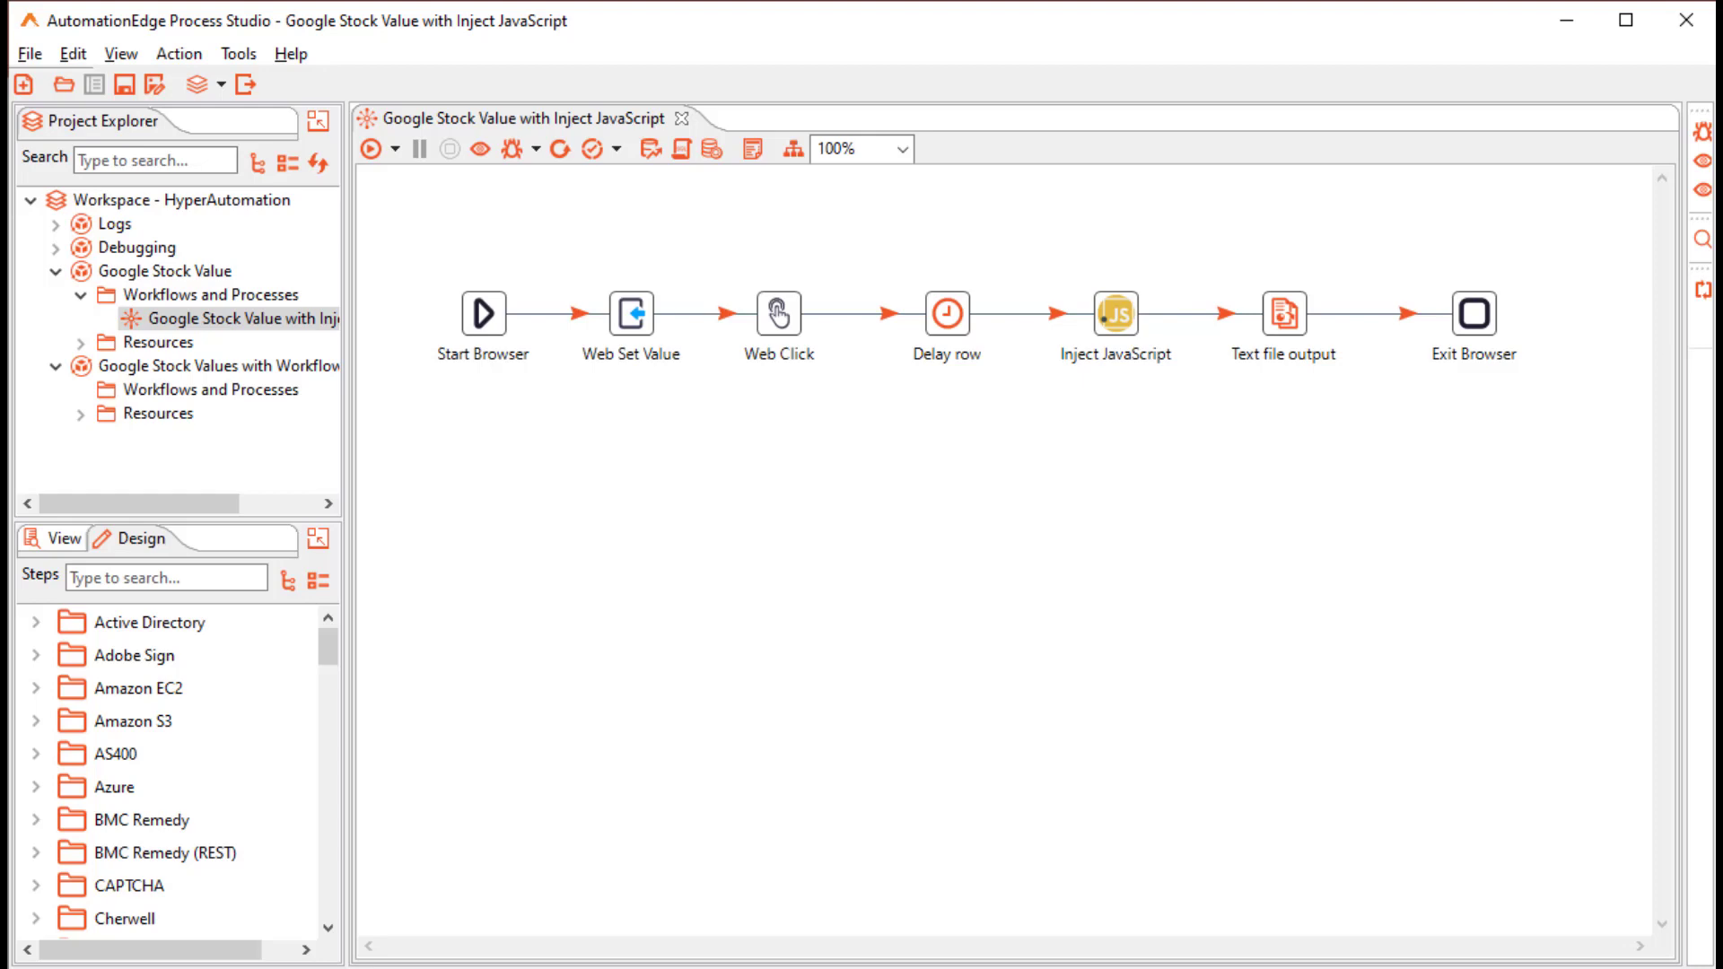
Save the workflow as Google Stock Values Parent in the Google Stock Values with Workflow Executor project.
left_click(30, 53)
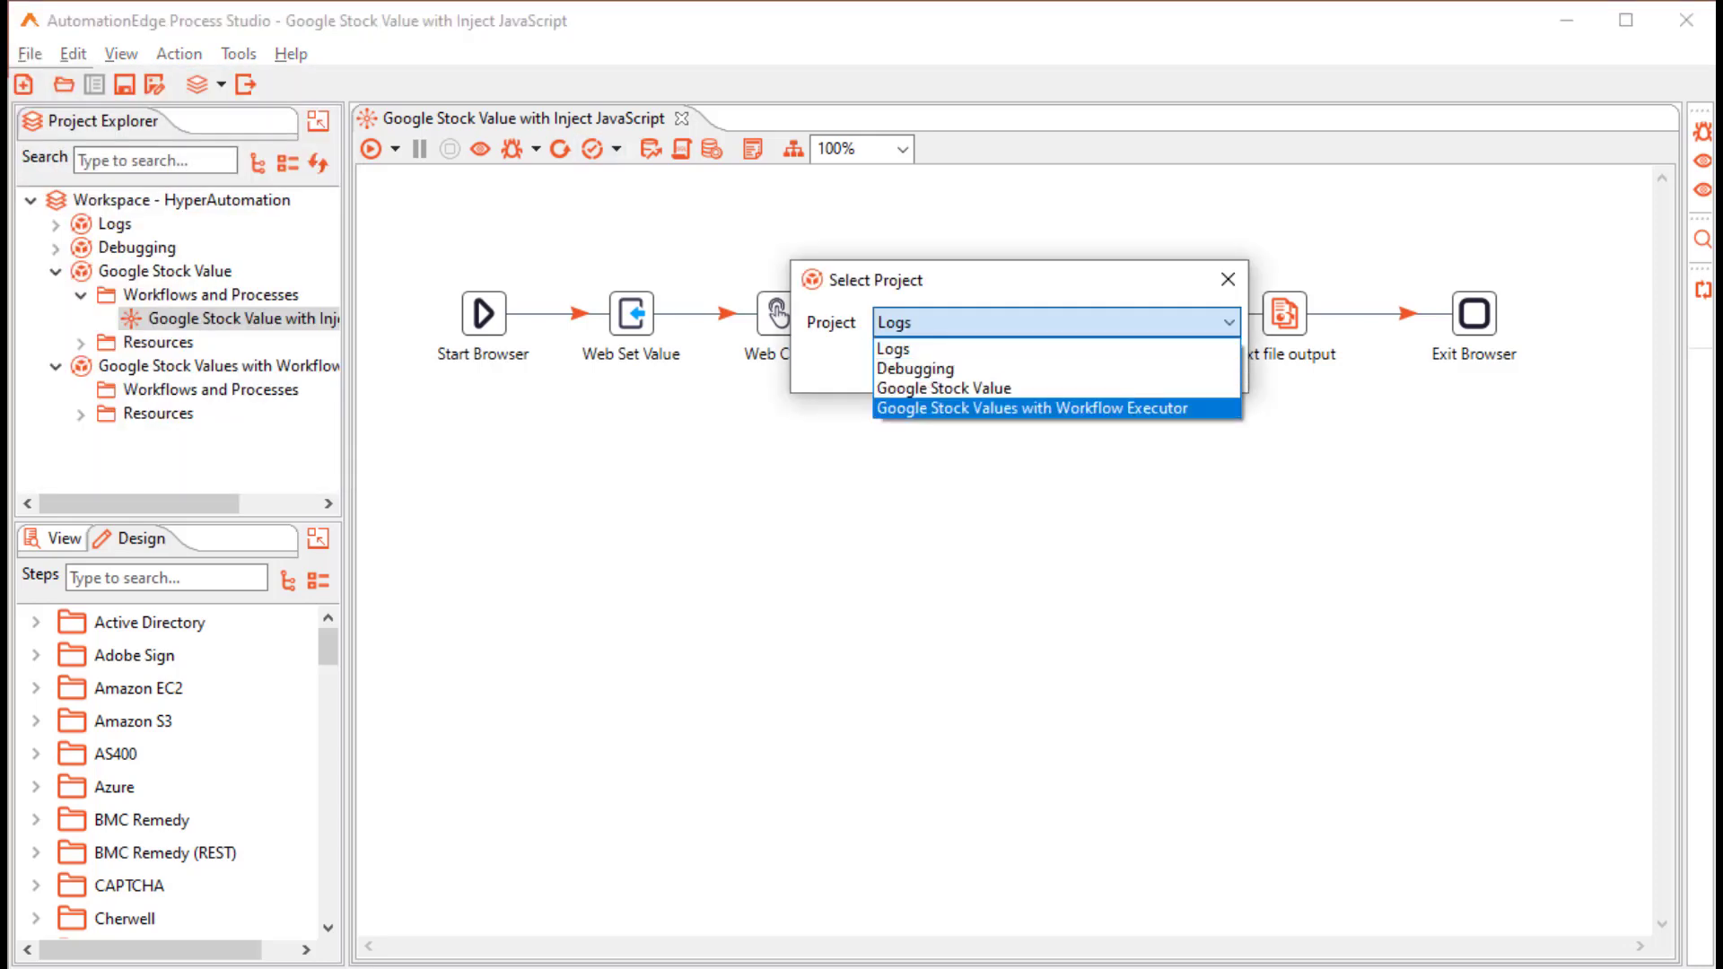
left_click(1032, 408)
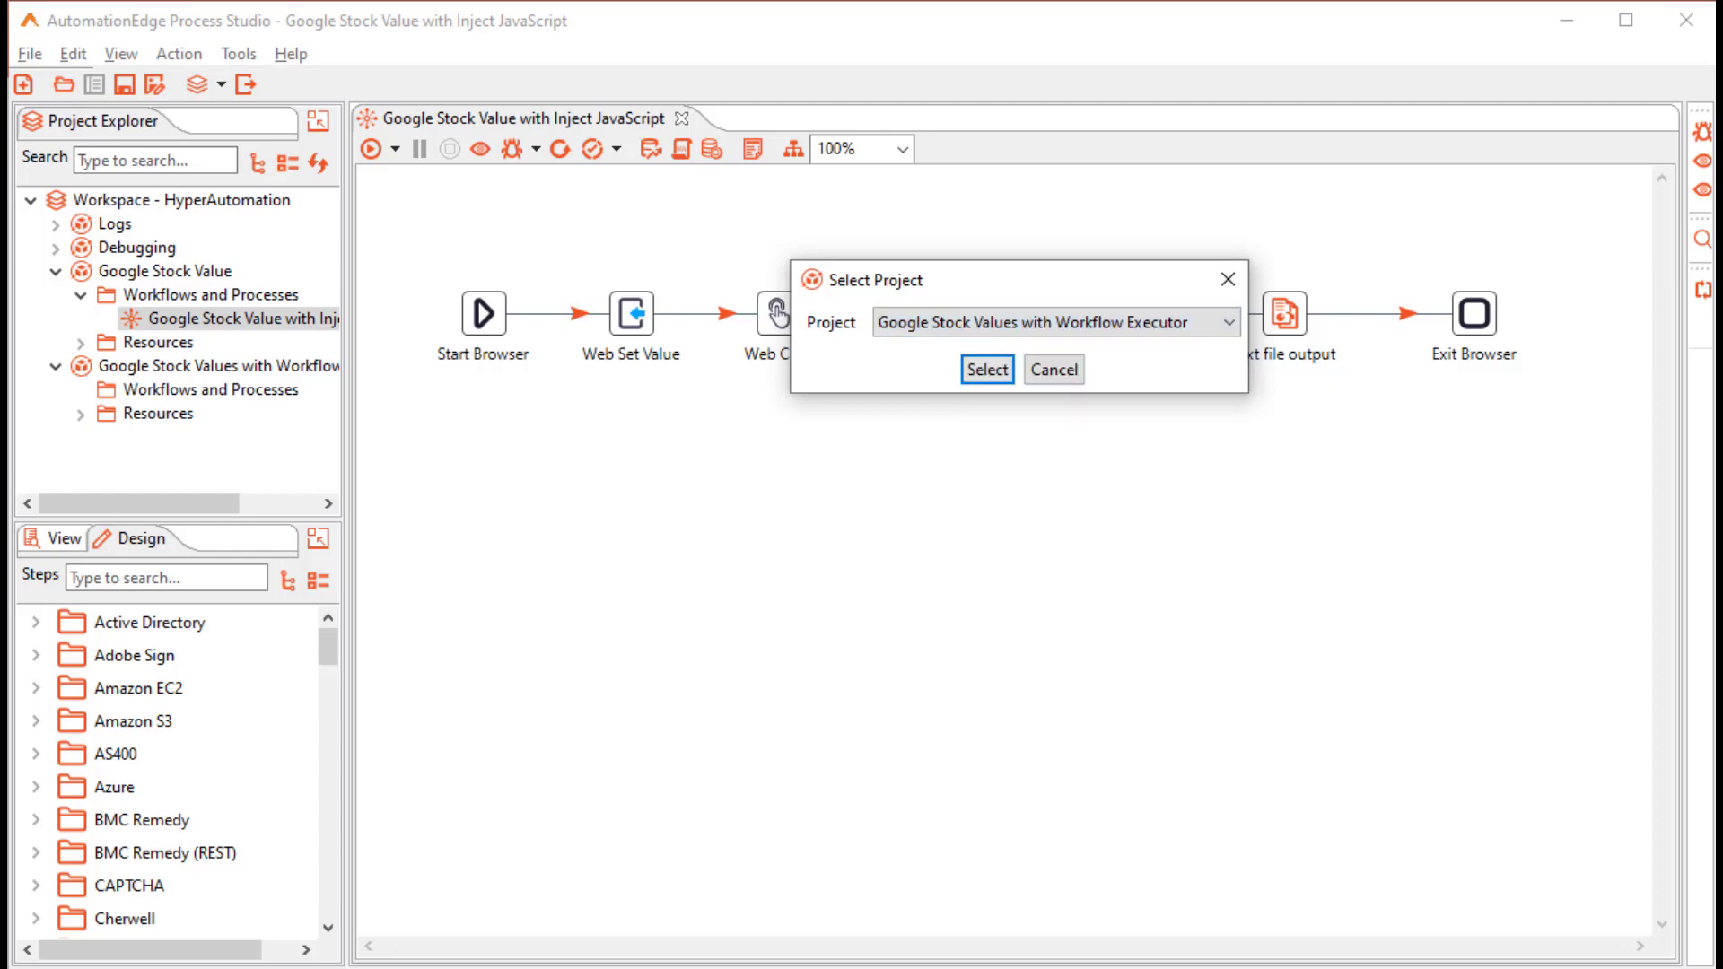
left_click(988, 370)
type("Go")
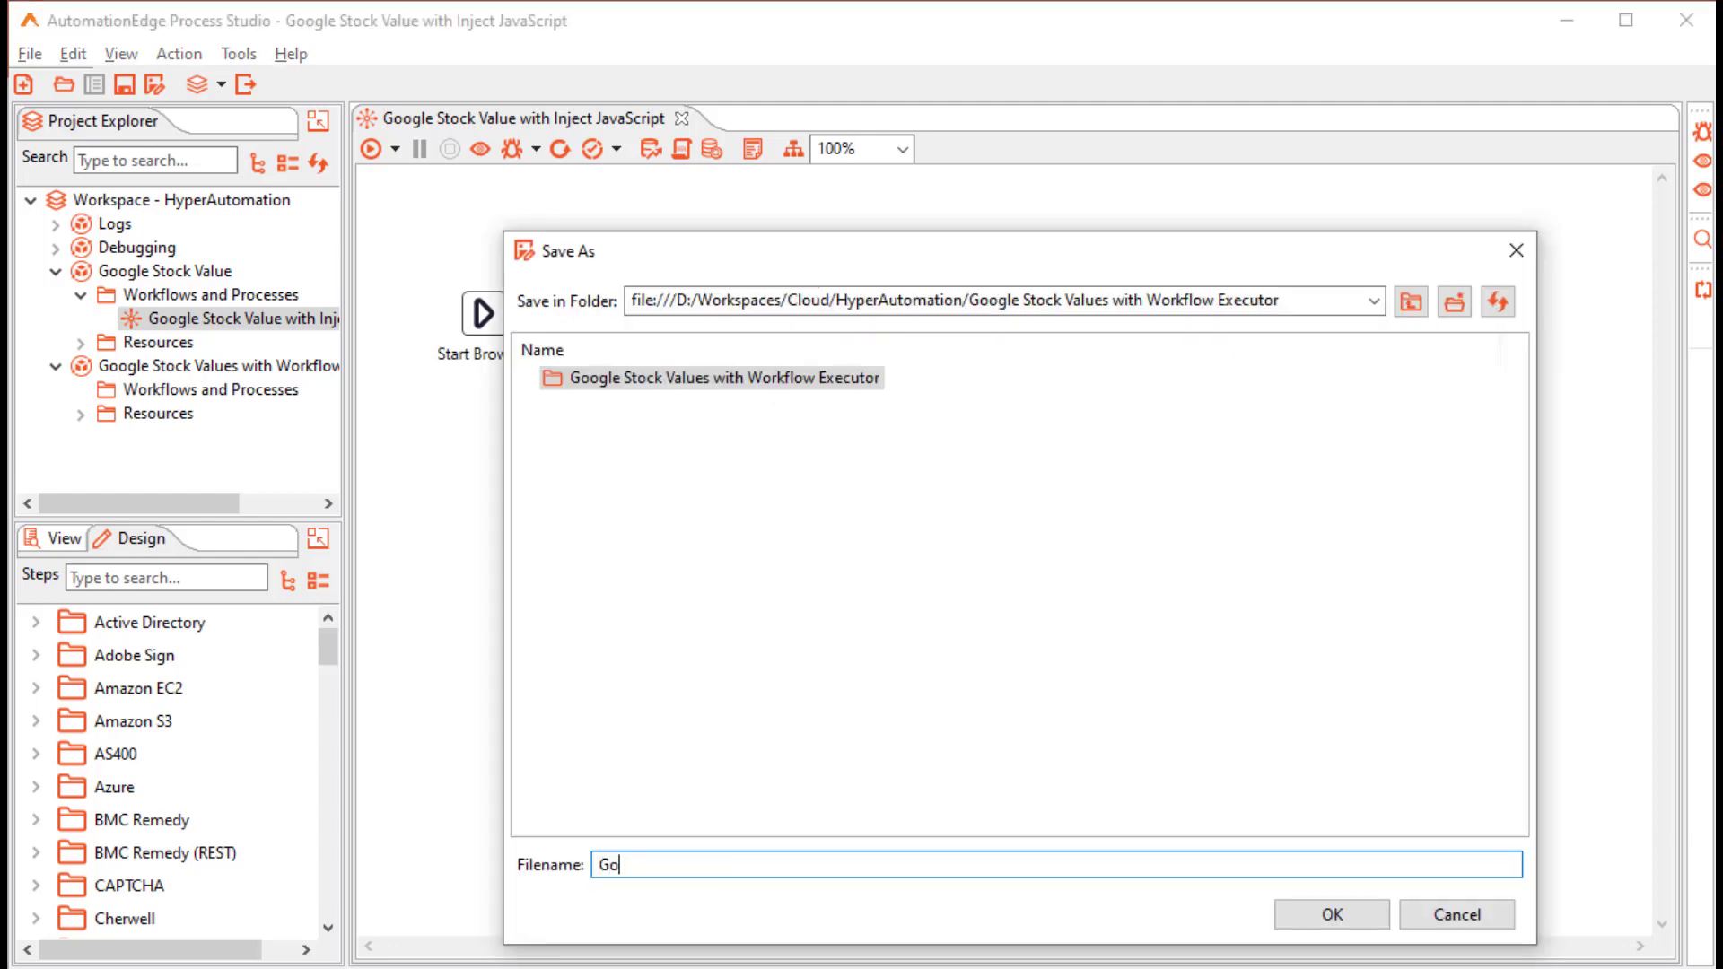
type("ogle Stock Values Parent")
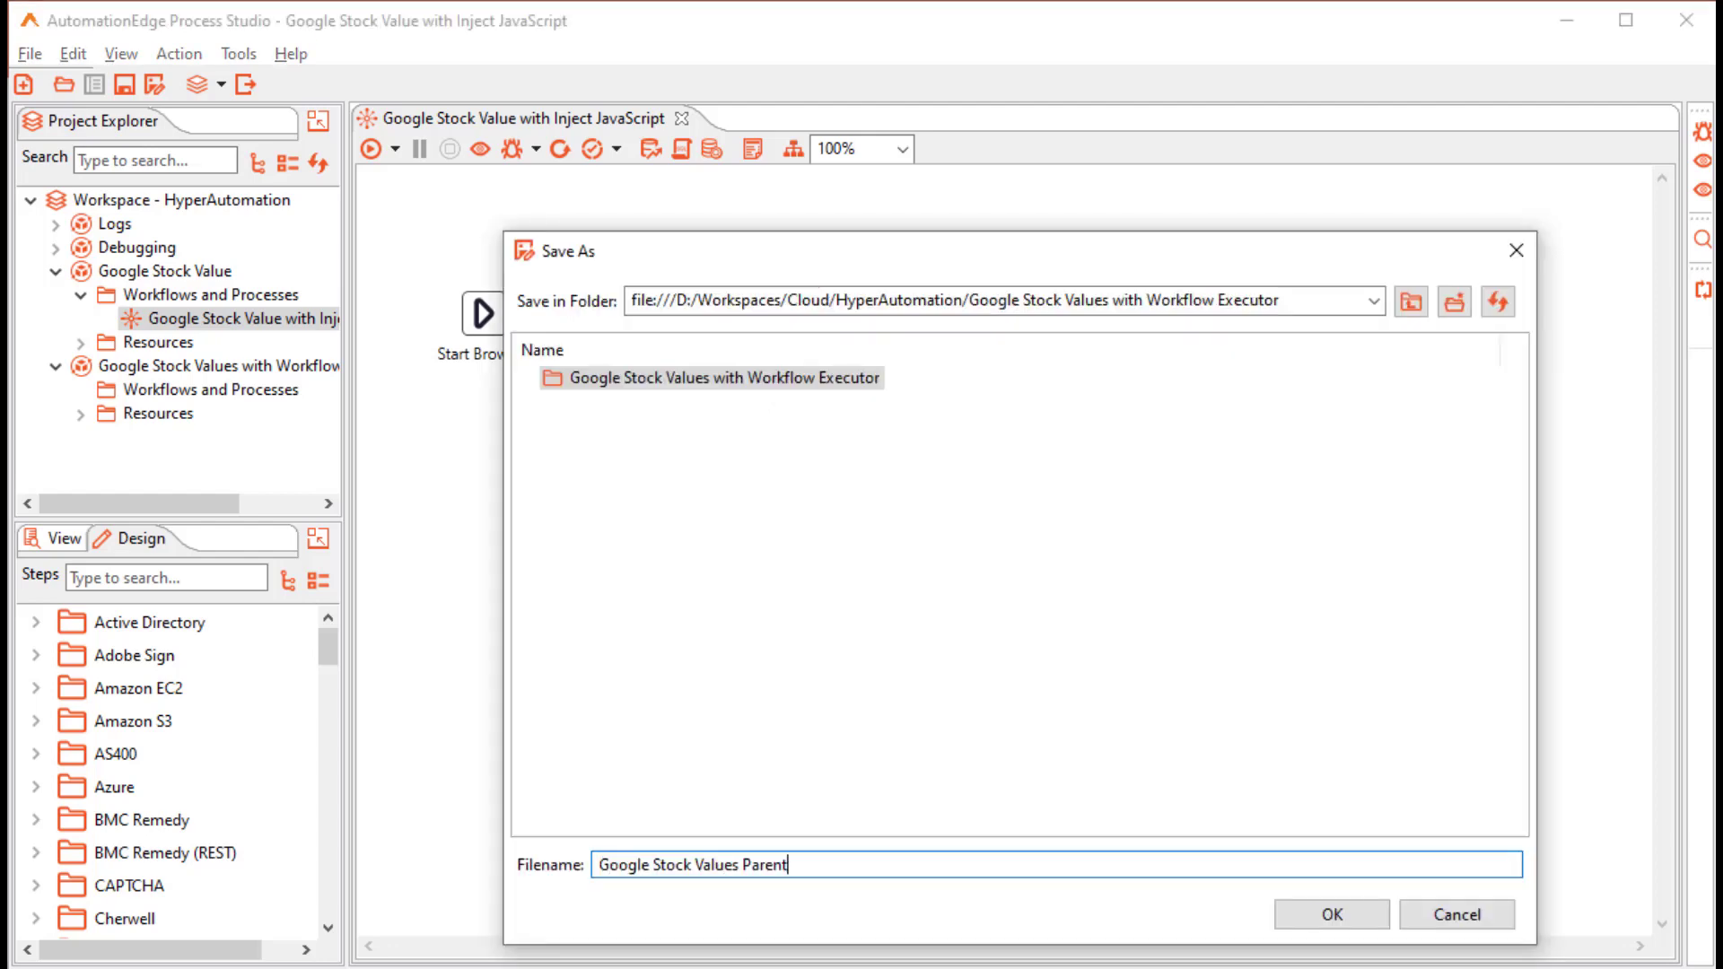
left_click(1332, 914)
Save another copy as Google Stock Values Child in the same project folder and open it from the project tree.
left_click(29, 54)
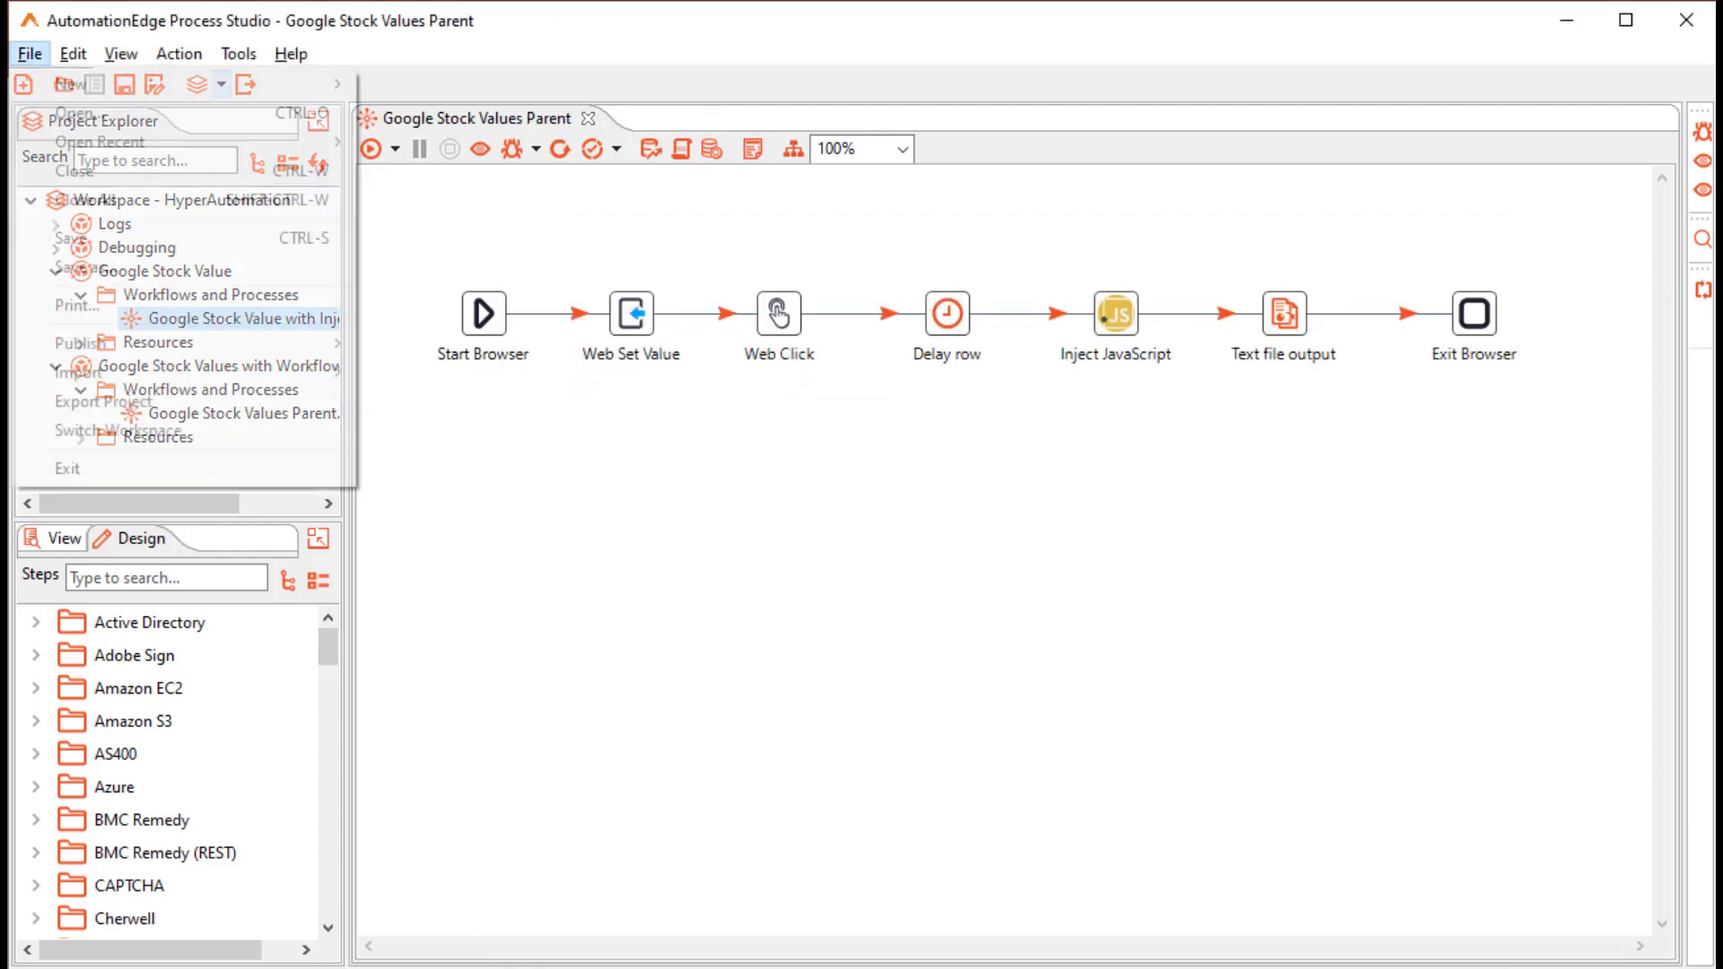
left_click(86, 267)
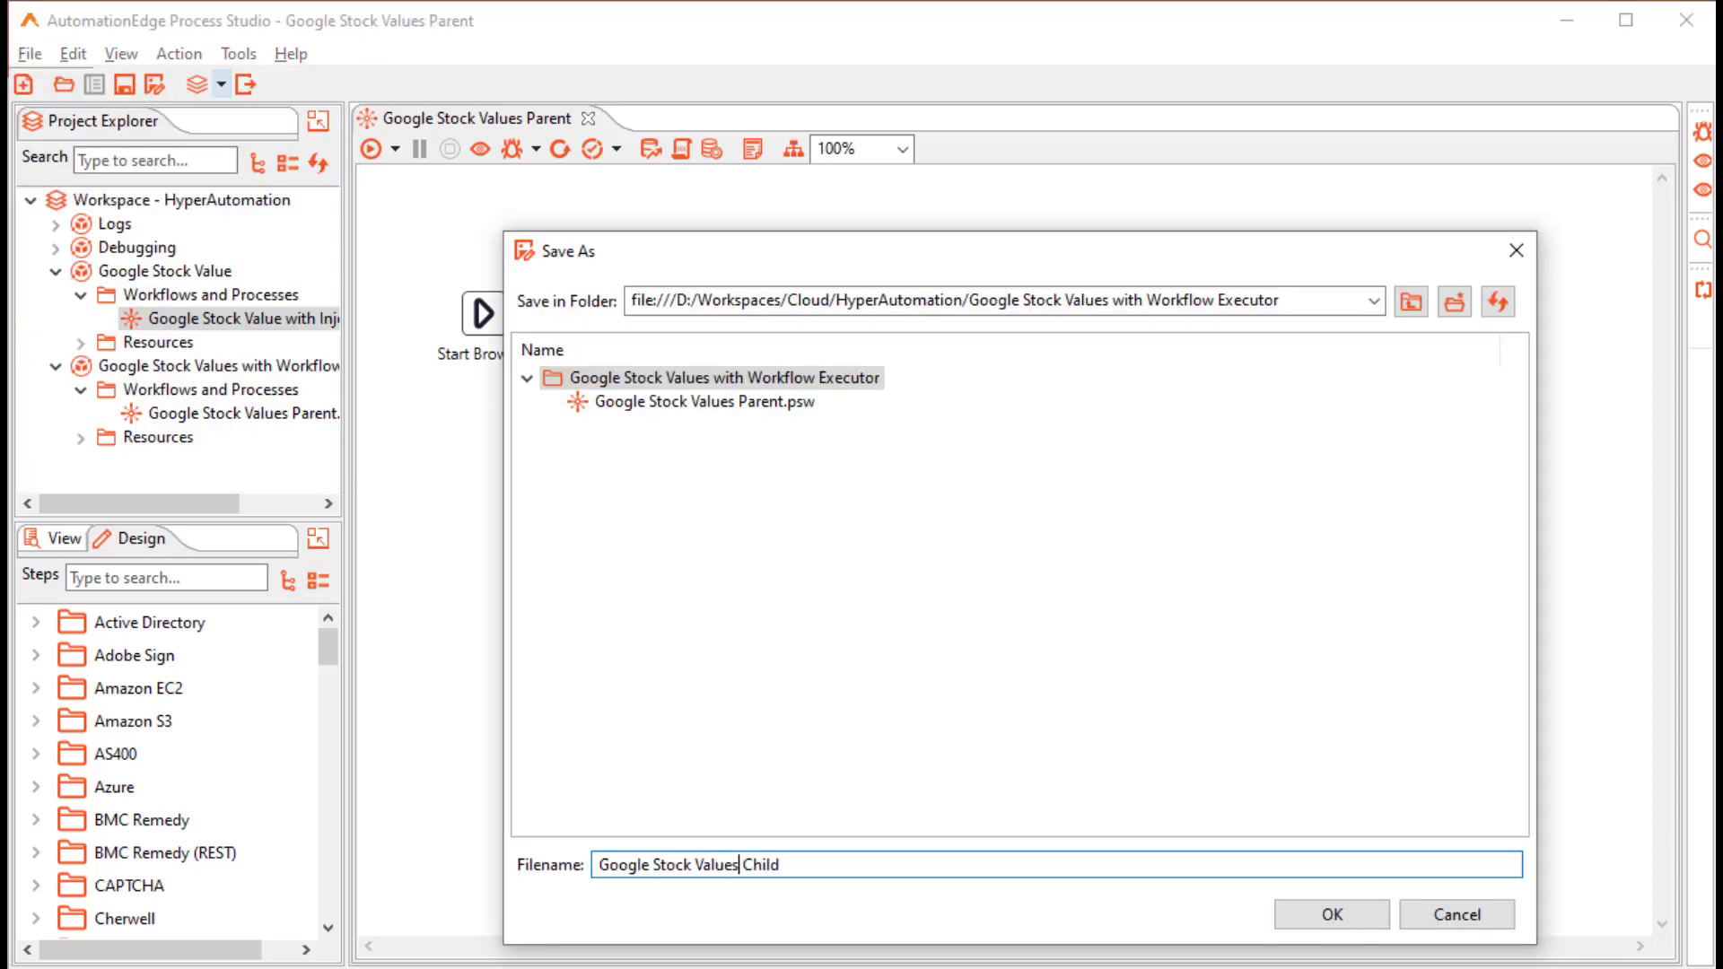
left_click(1331, 914)
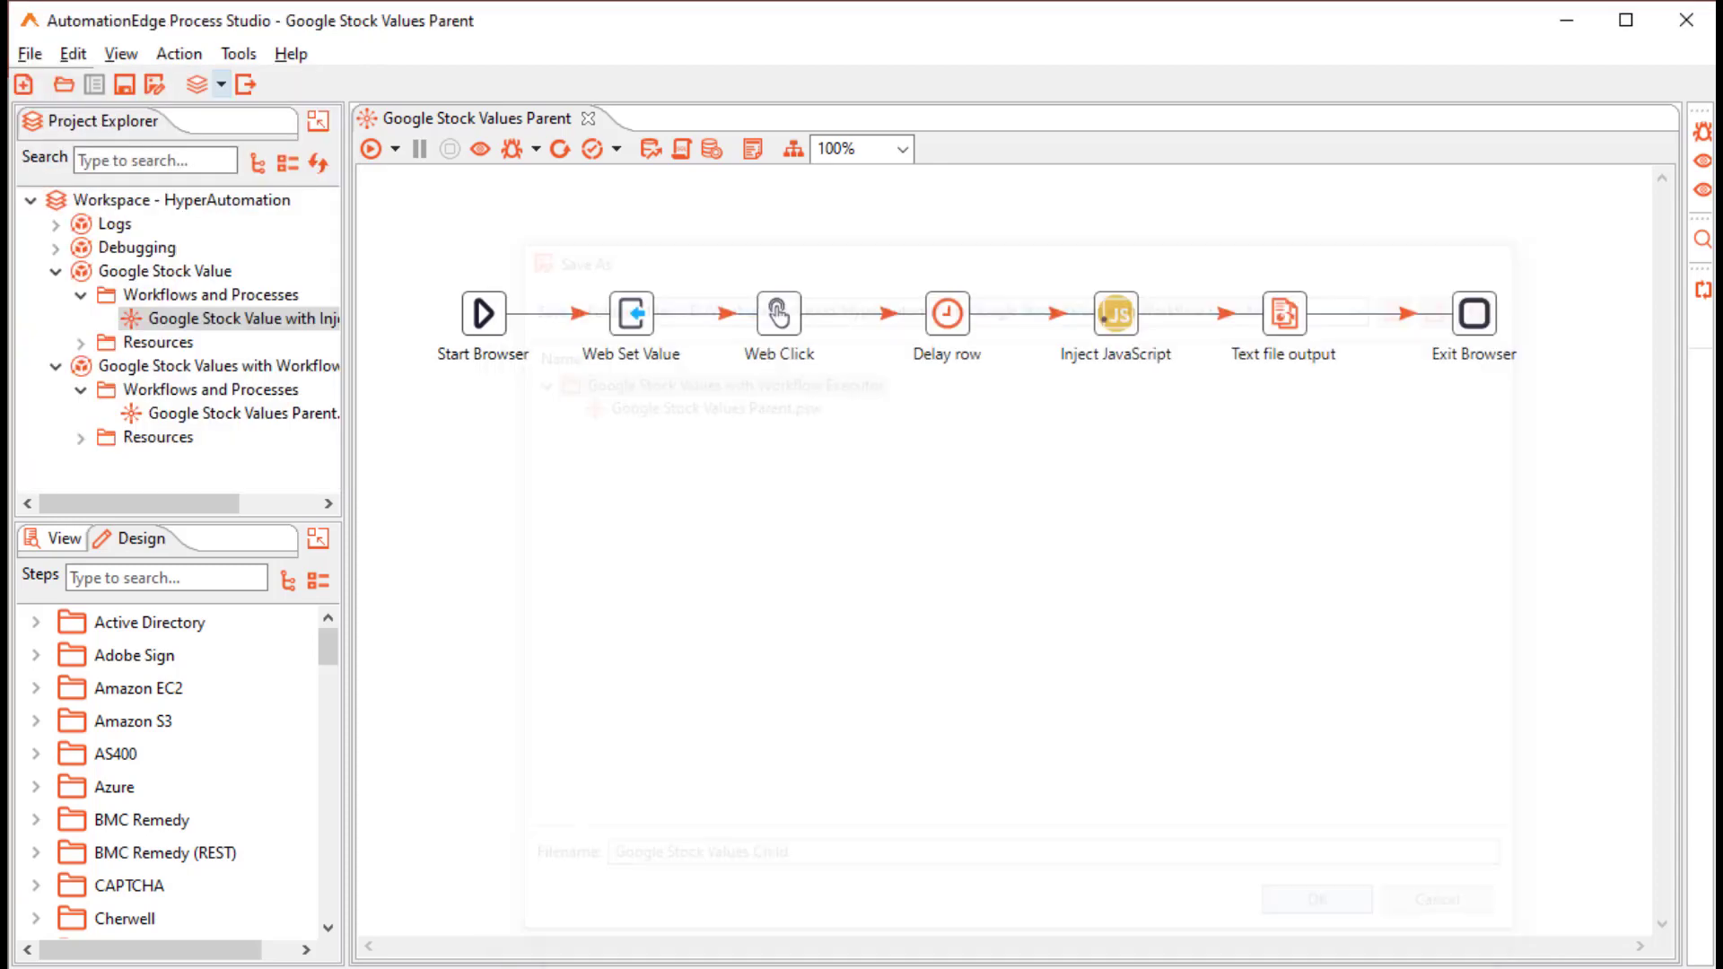
double_click(144, 434)
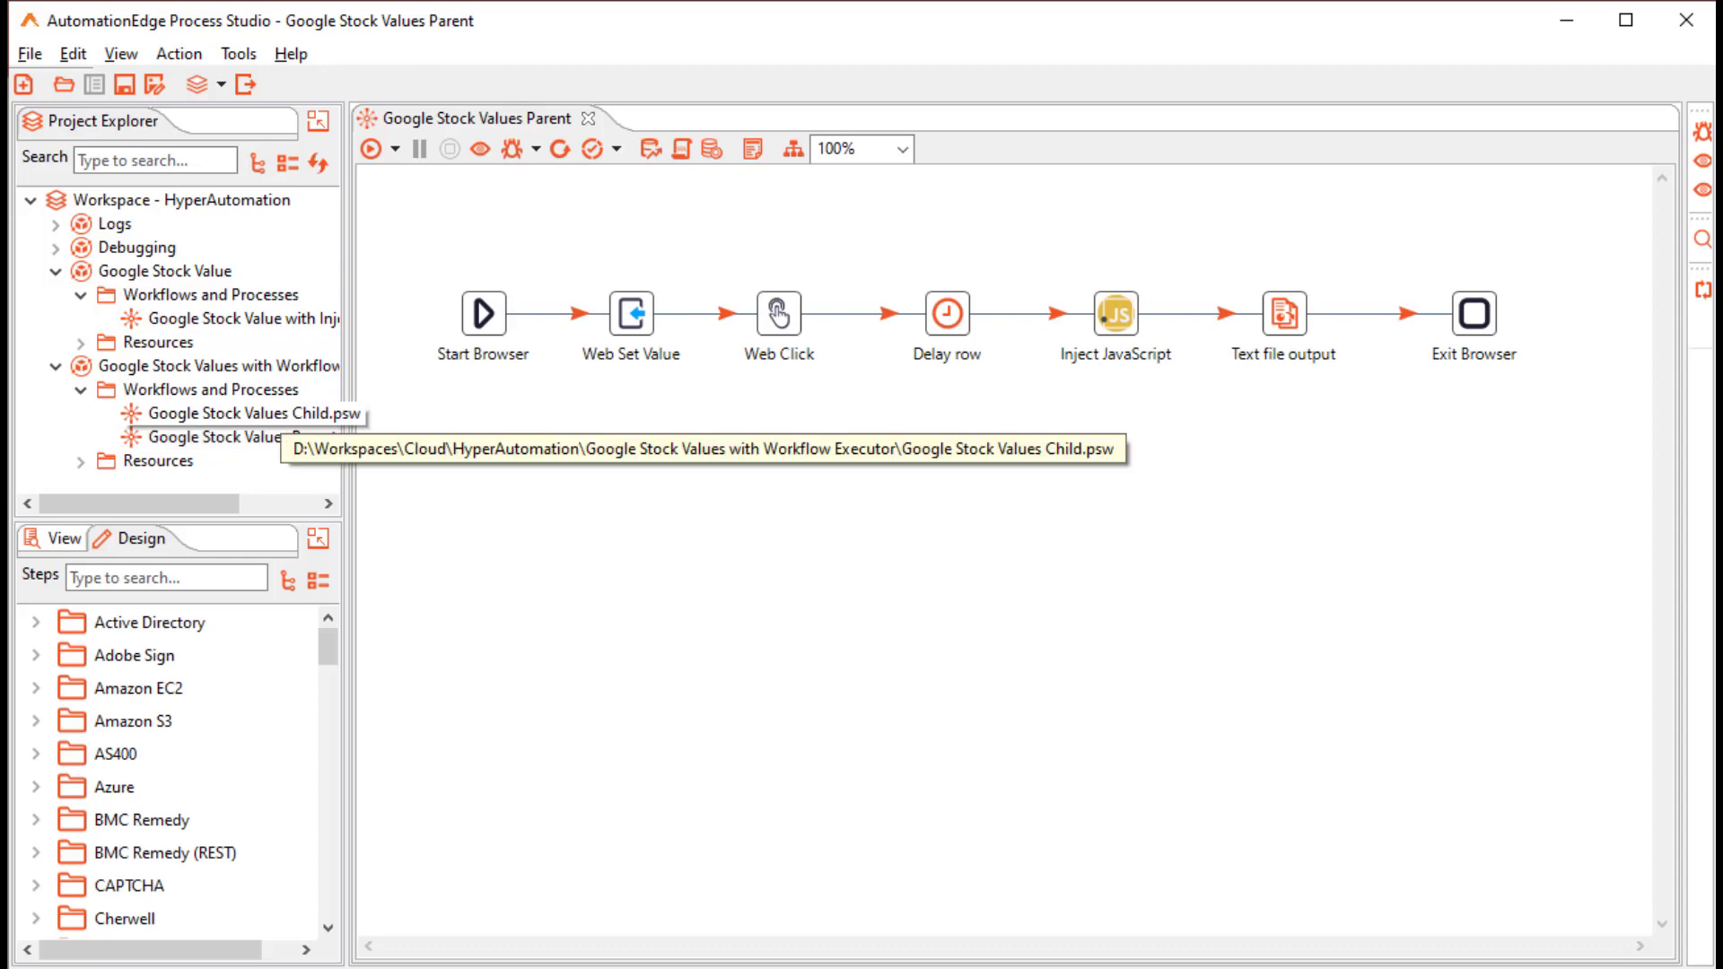
double_click(271, 414)
Add a CSV file input step to the Google Stock Values Parent workflow and connect it to Start Browser.
left_click(476, 118)
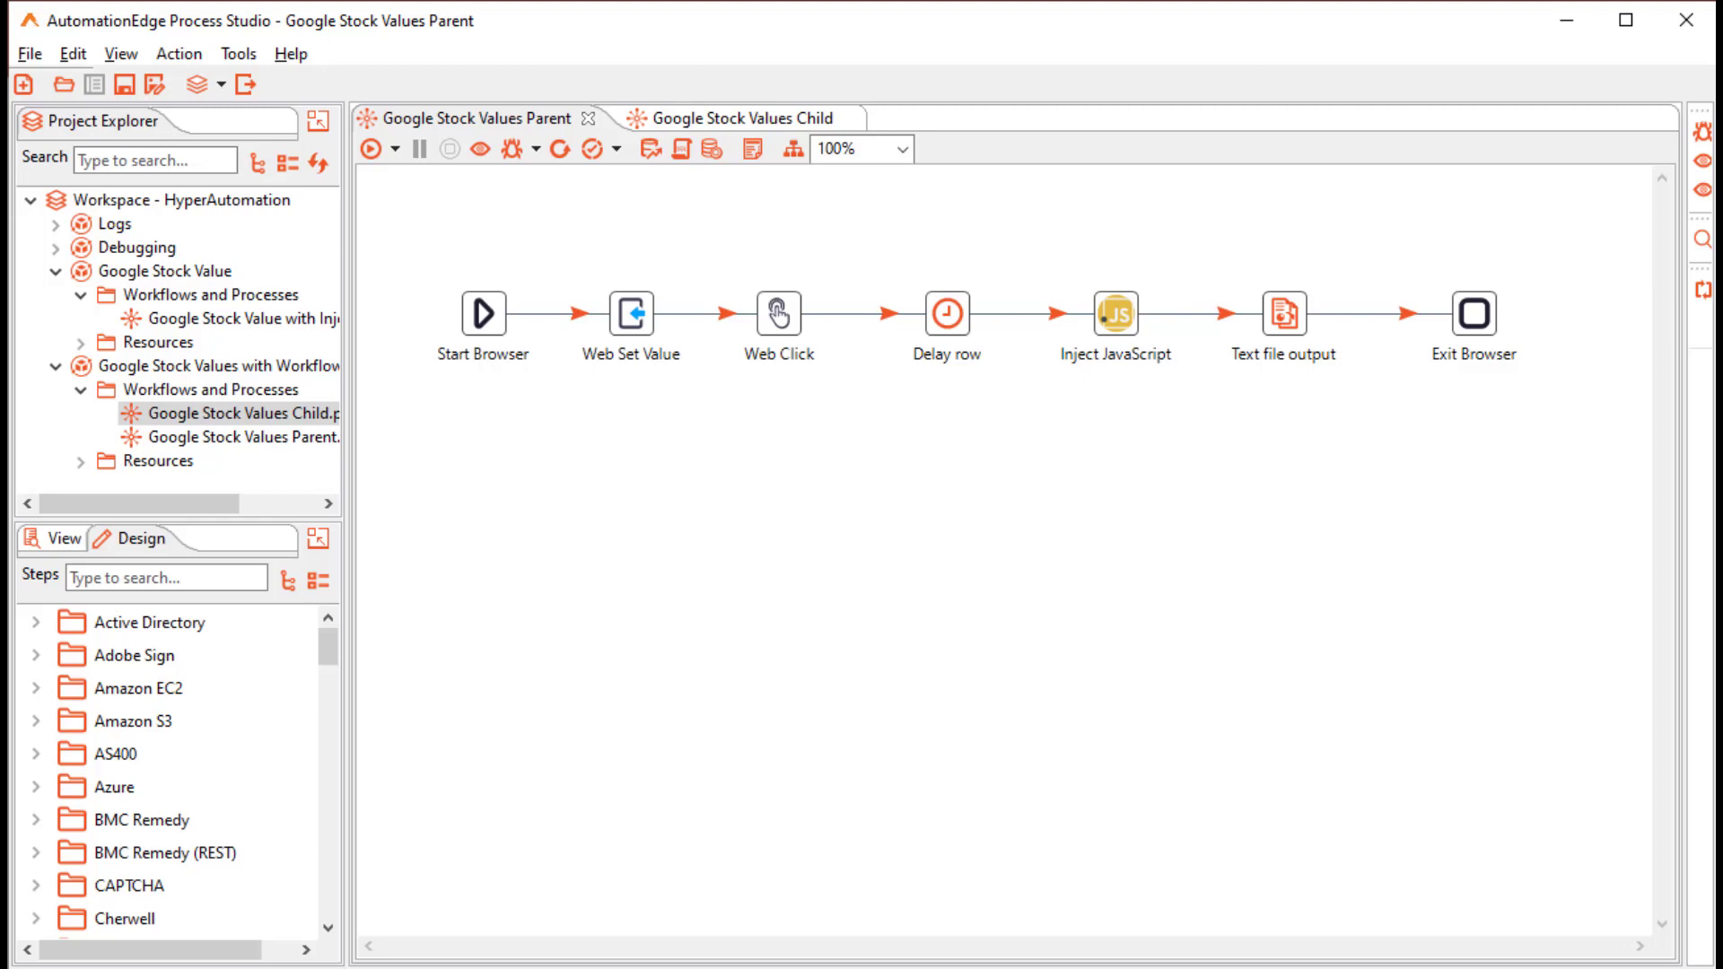
type("csv")
left_click_drag(176, 655, 443, 208)
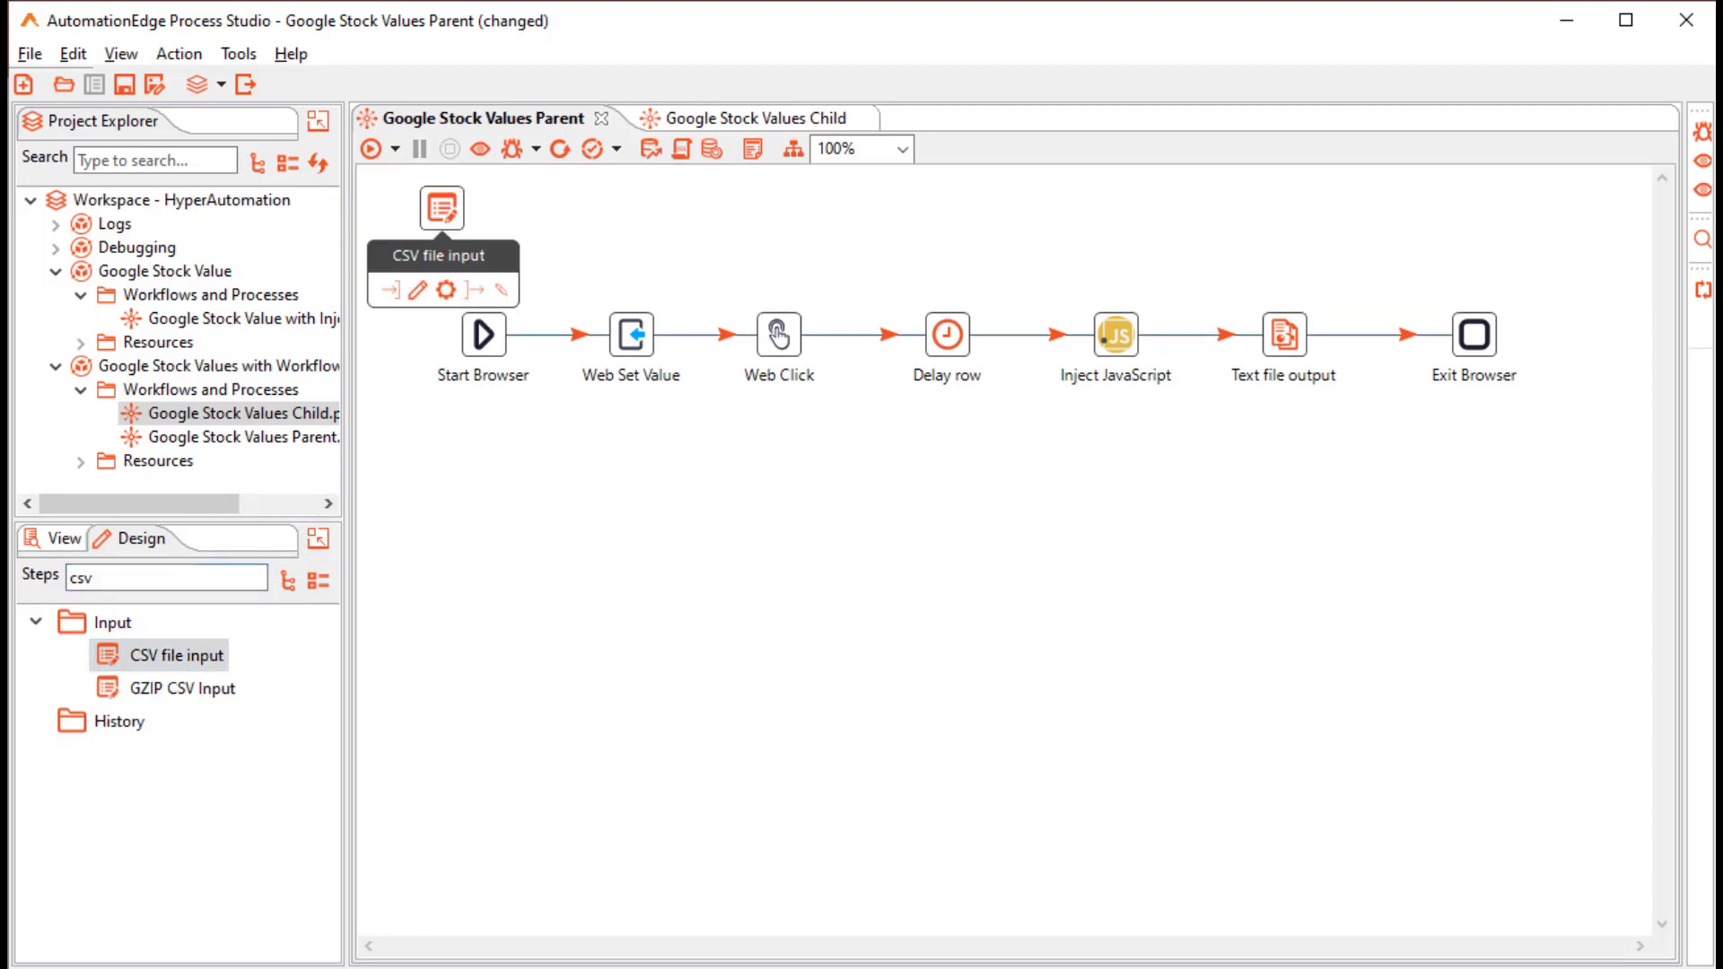
left_click_drag(475, 288, 491, 350)
left_click(539, 362)
Set the CSV file input's filename to ${Internal.Entry.Current.Directory}\stock_symbols.csv and get its fields from a 100-line sample.
double_click(443, 208)
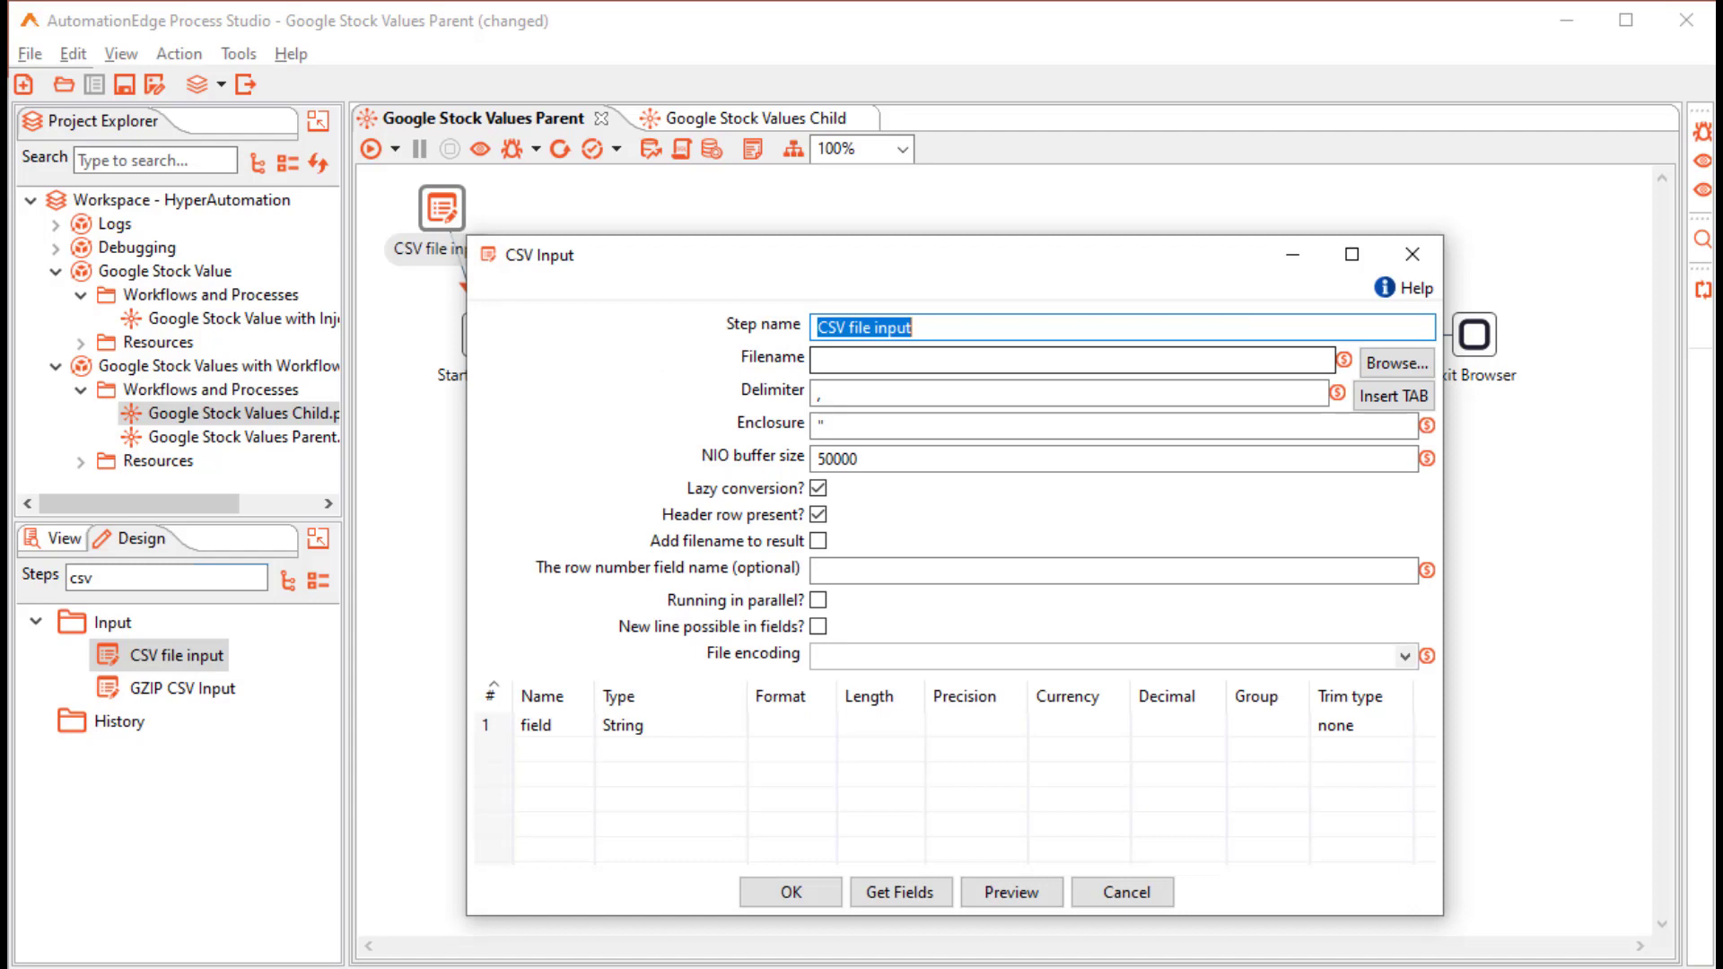
left_click(1071, 360)
key("ctrl+space")
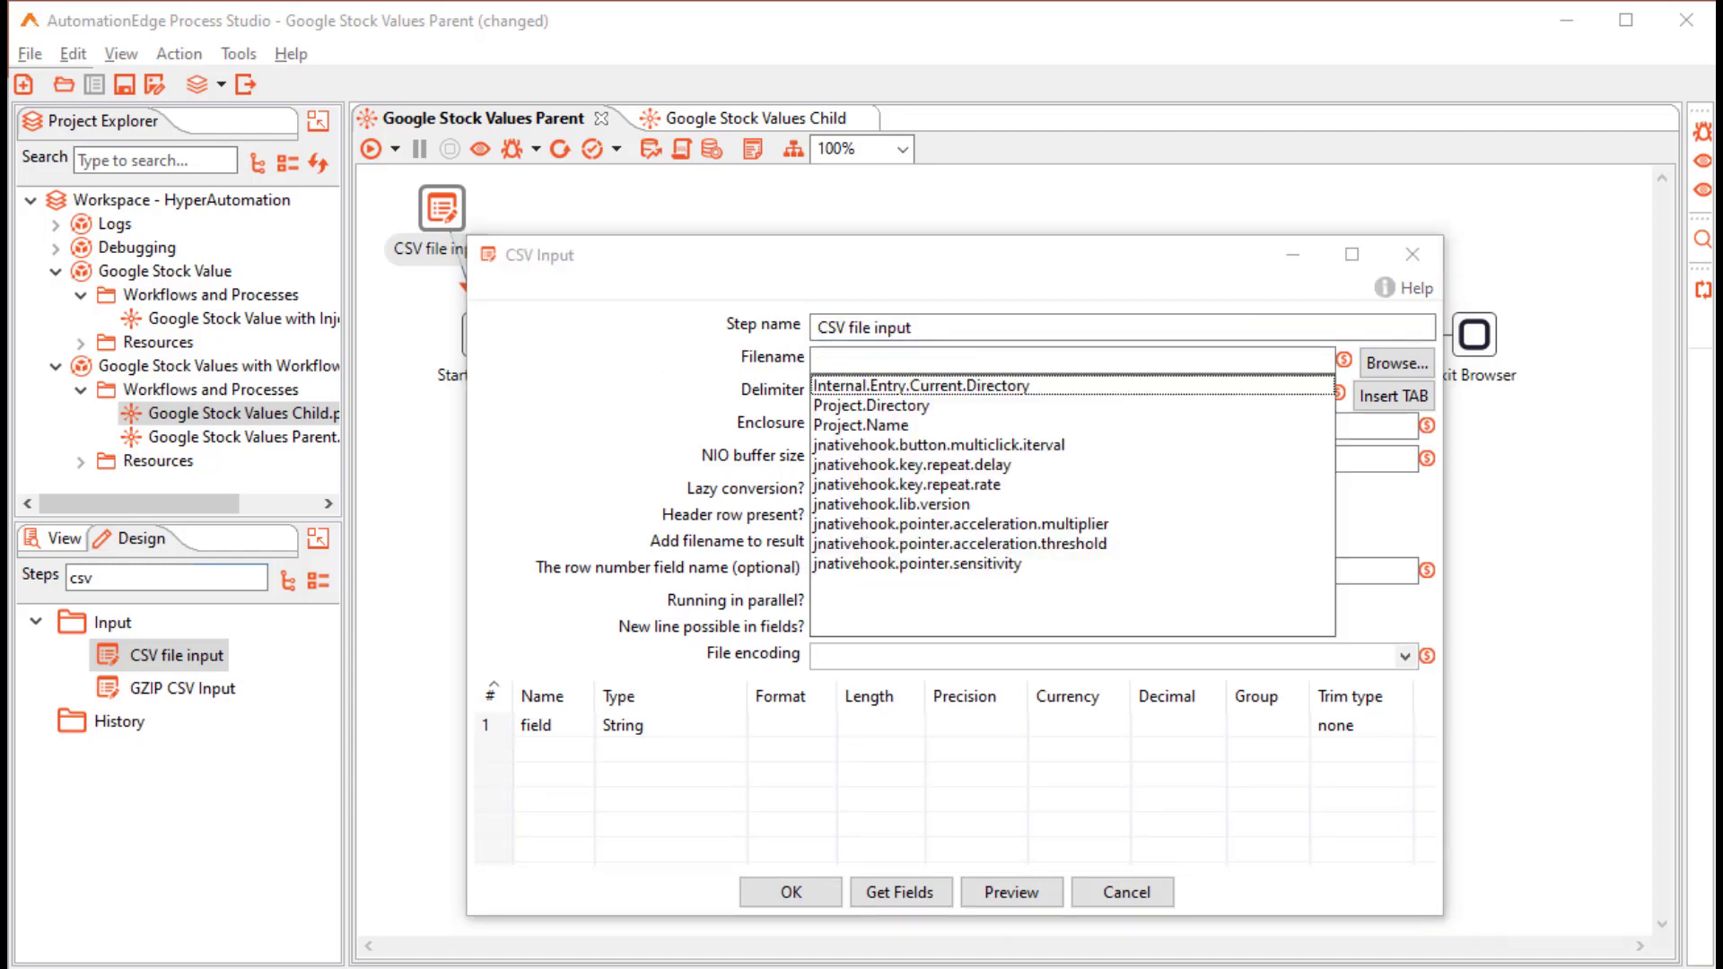
key("Return")
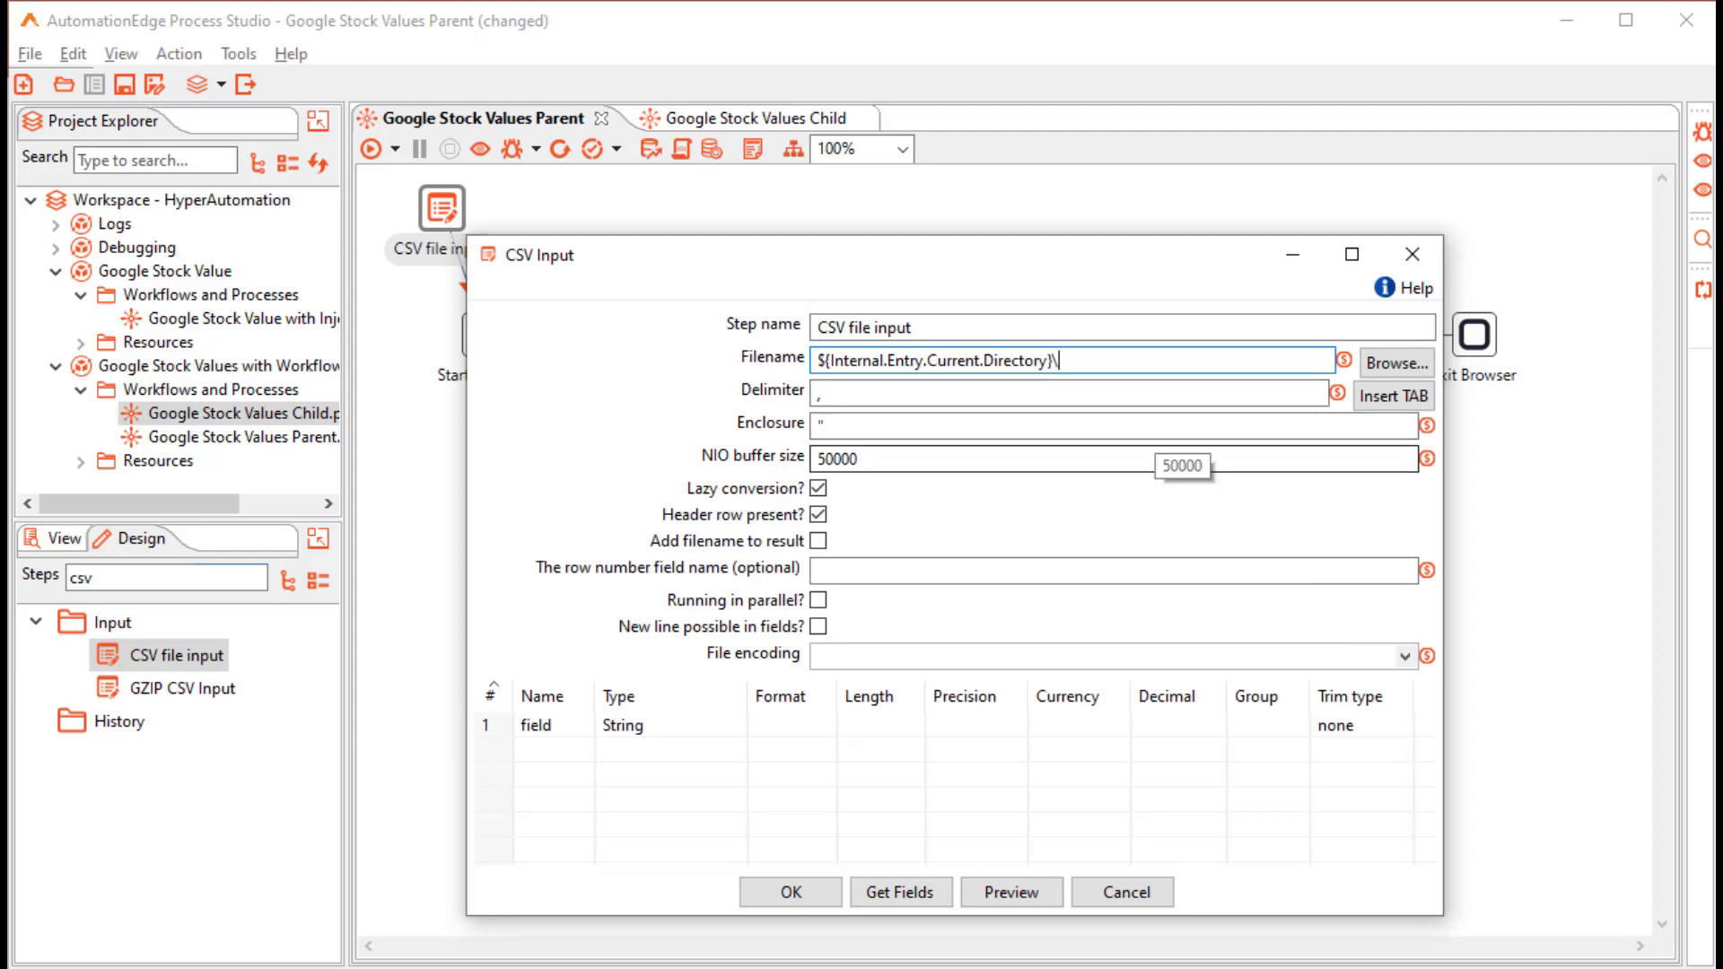
type("\\stock_symbols.csv")
left_click(901, 892)
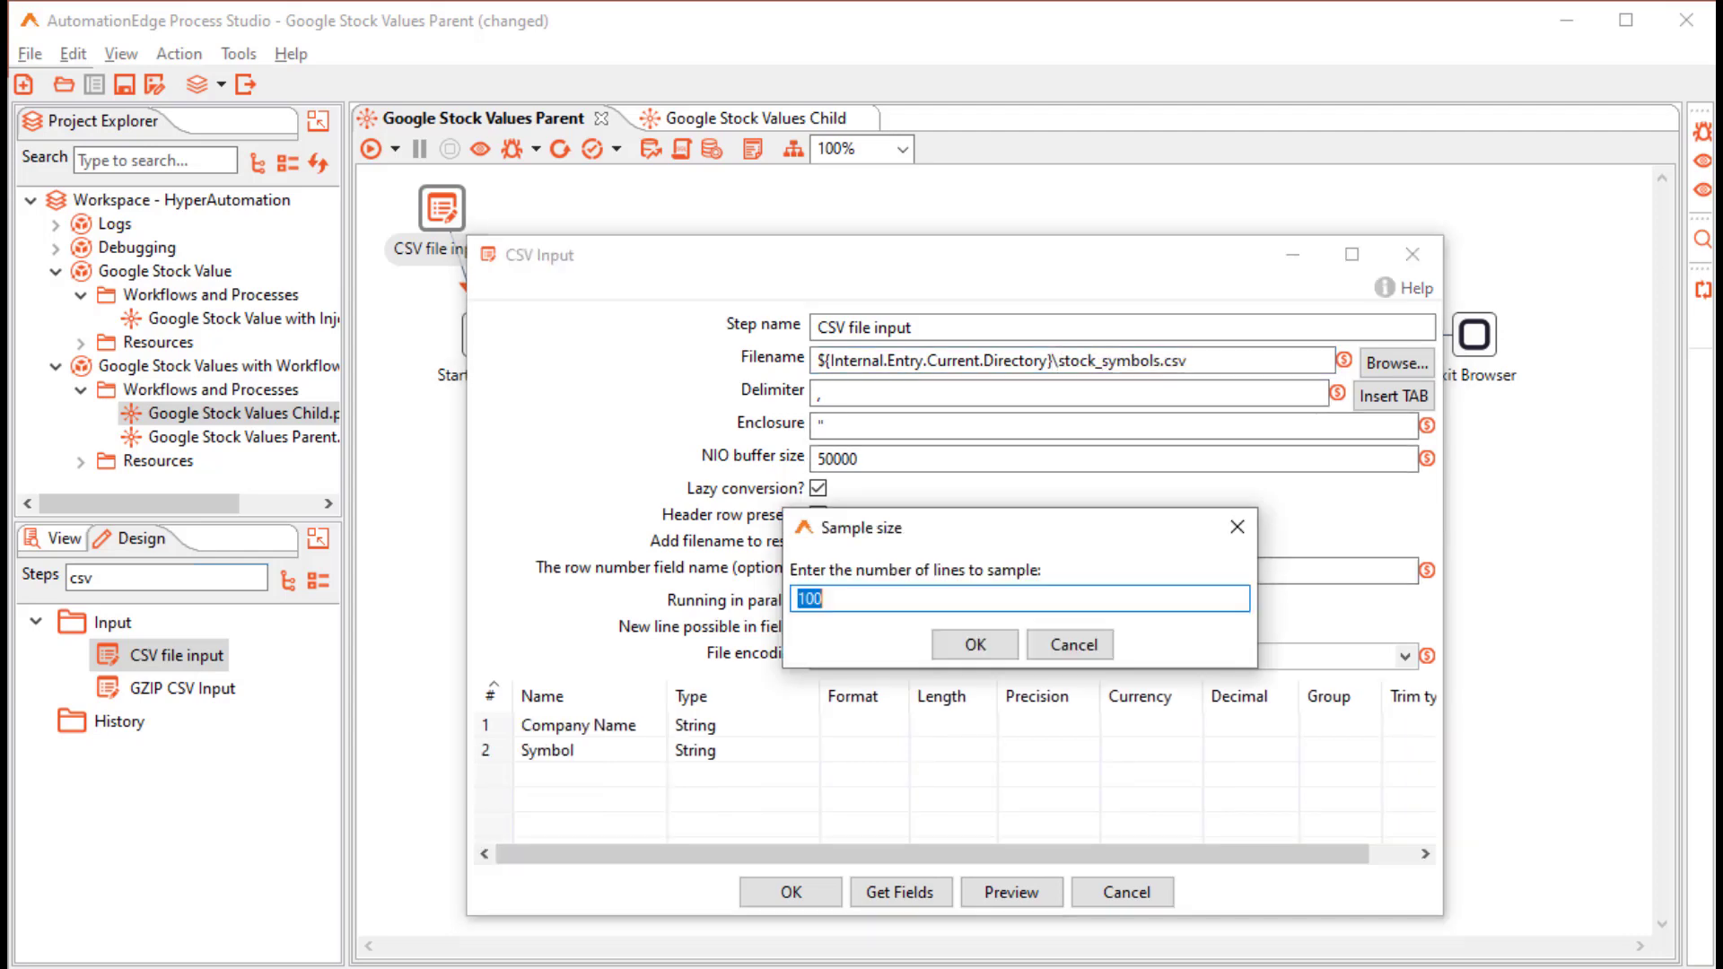
key("Return")
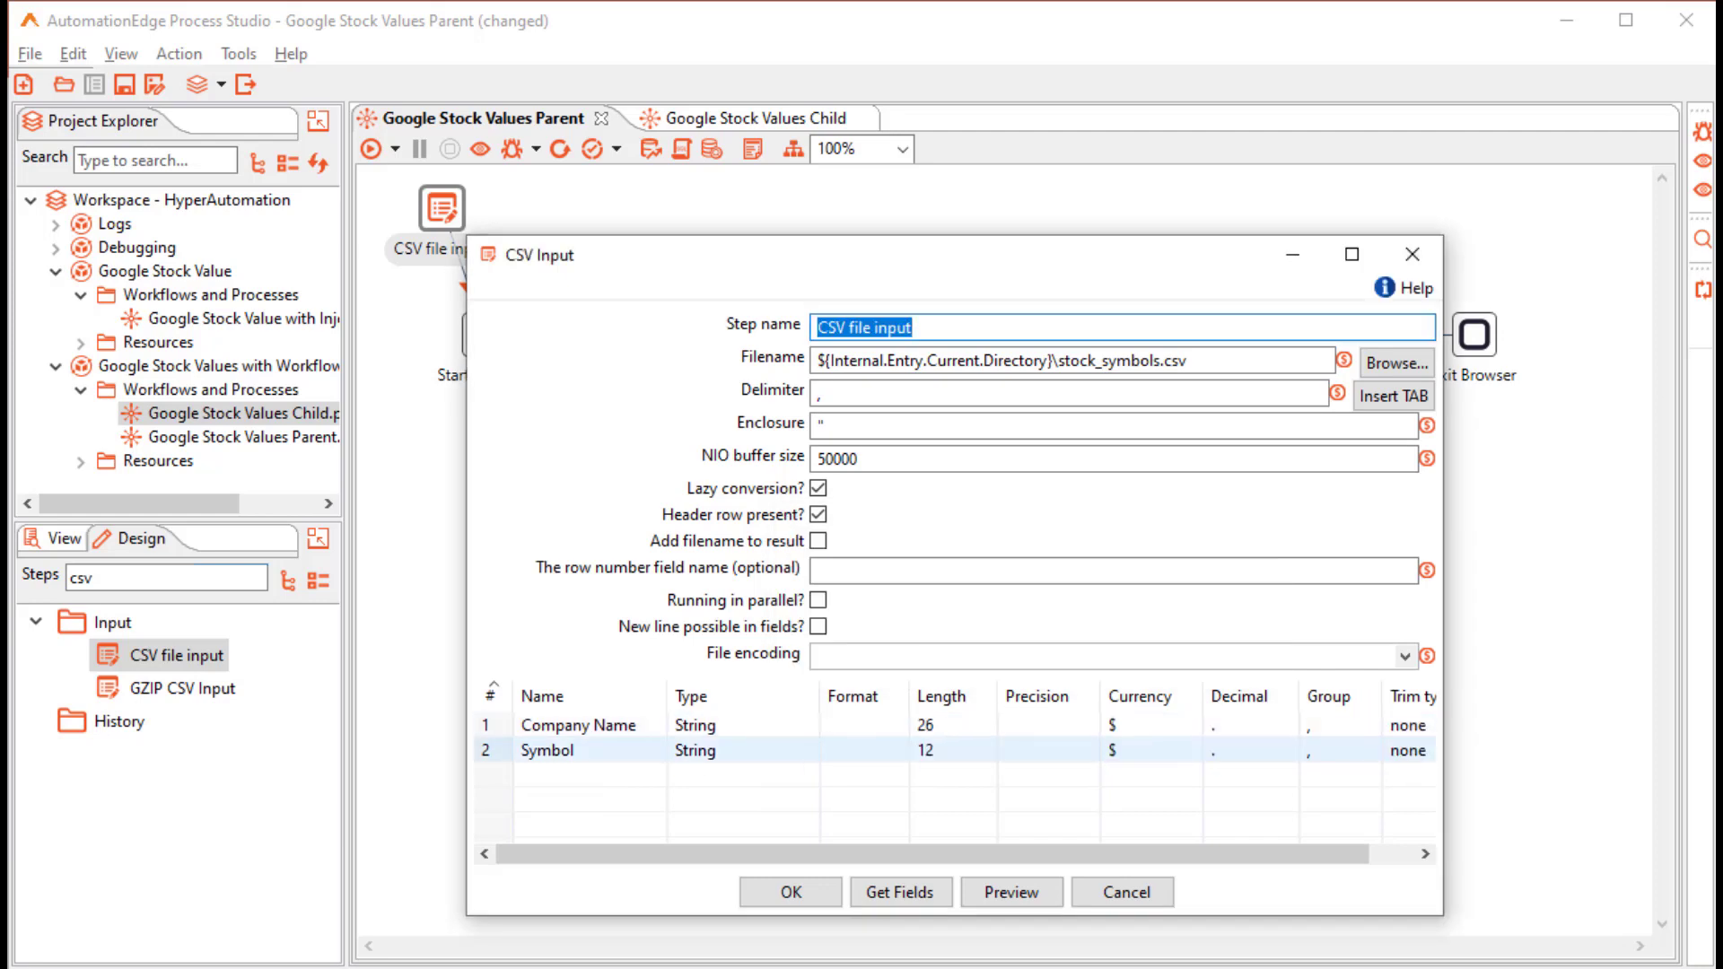
Preview the rows read by the CSV file input step, then close the preview and the step's settings.
left_click(1011, 892)
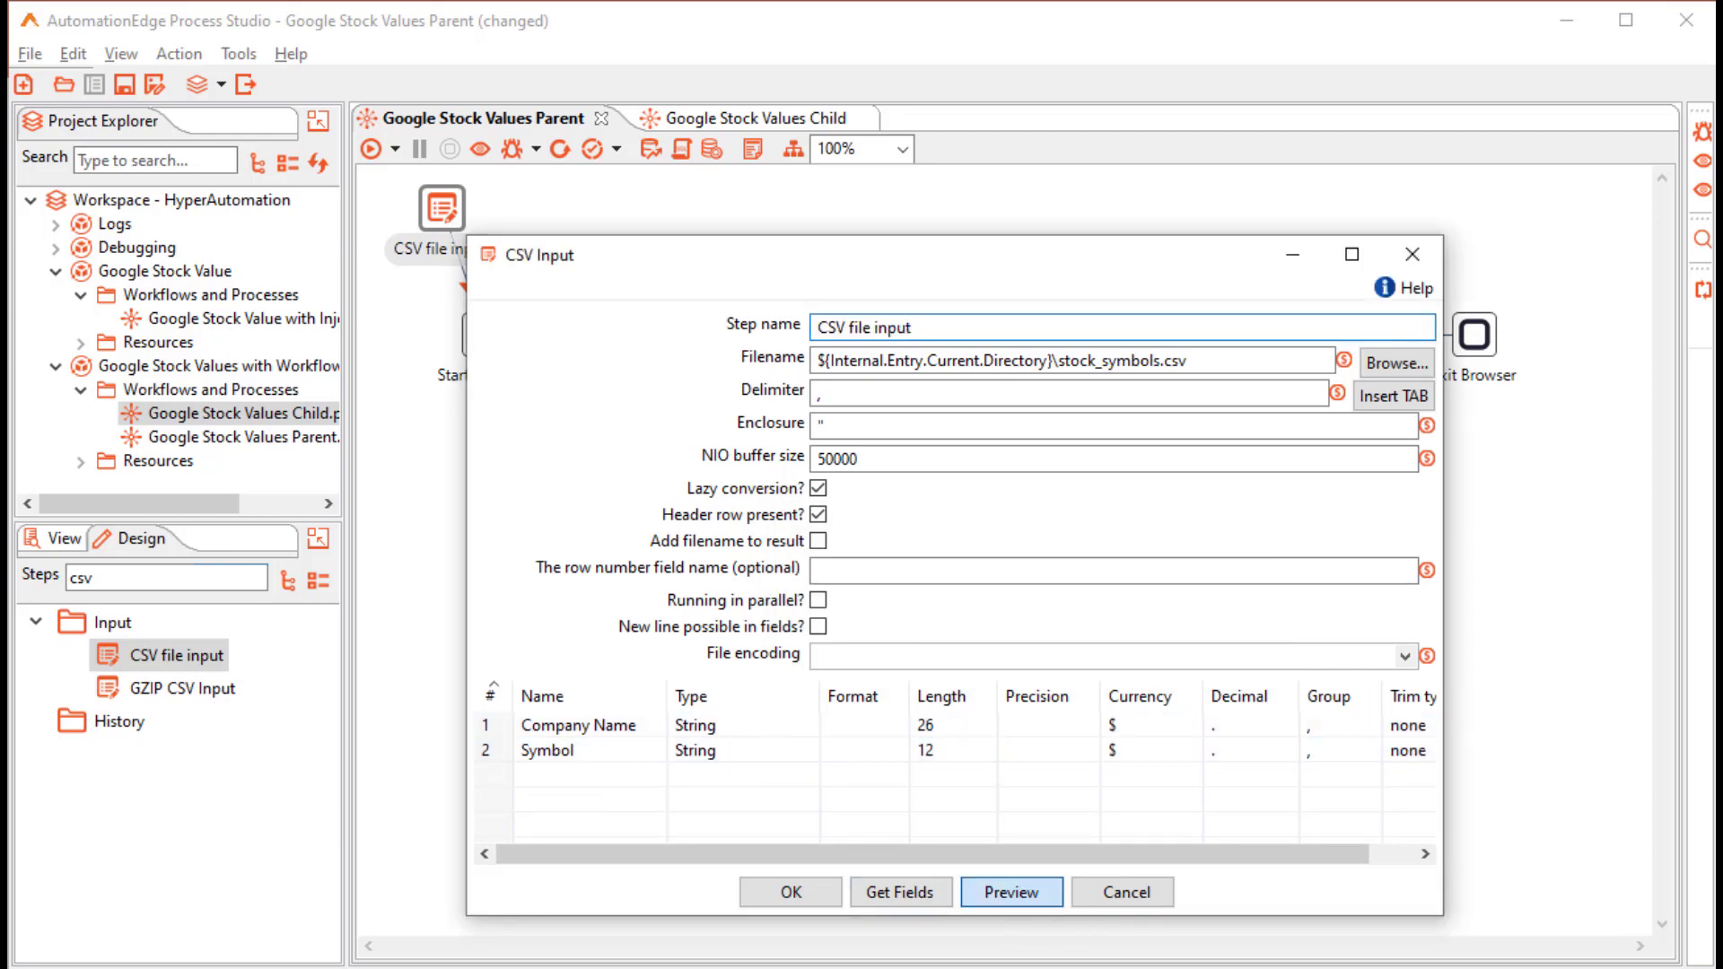
key("Return")
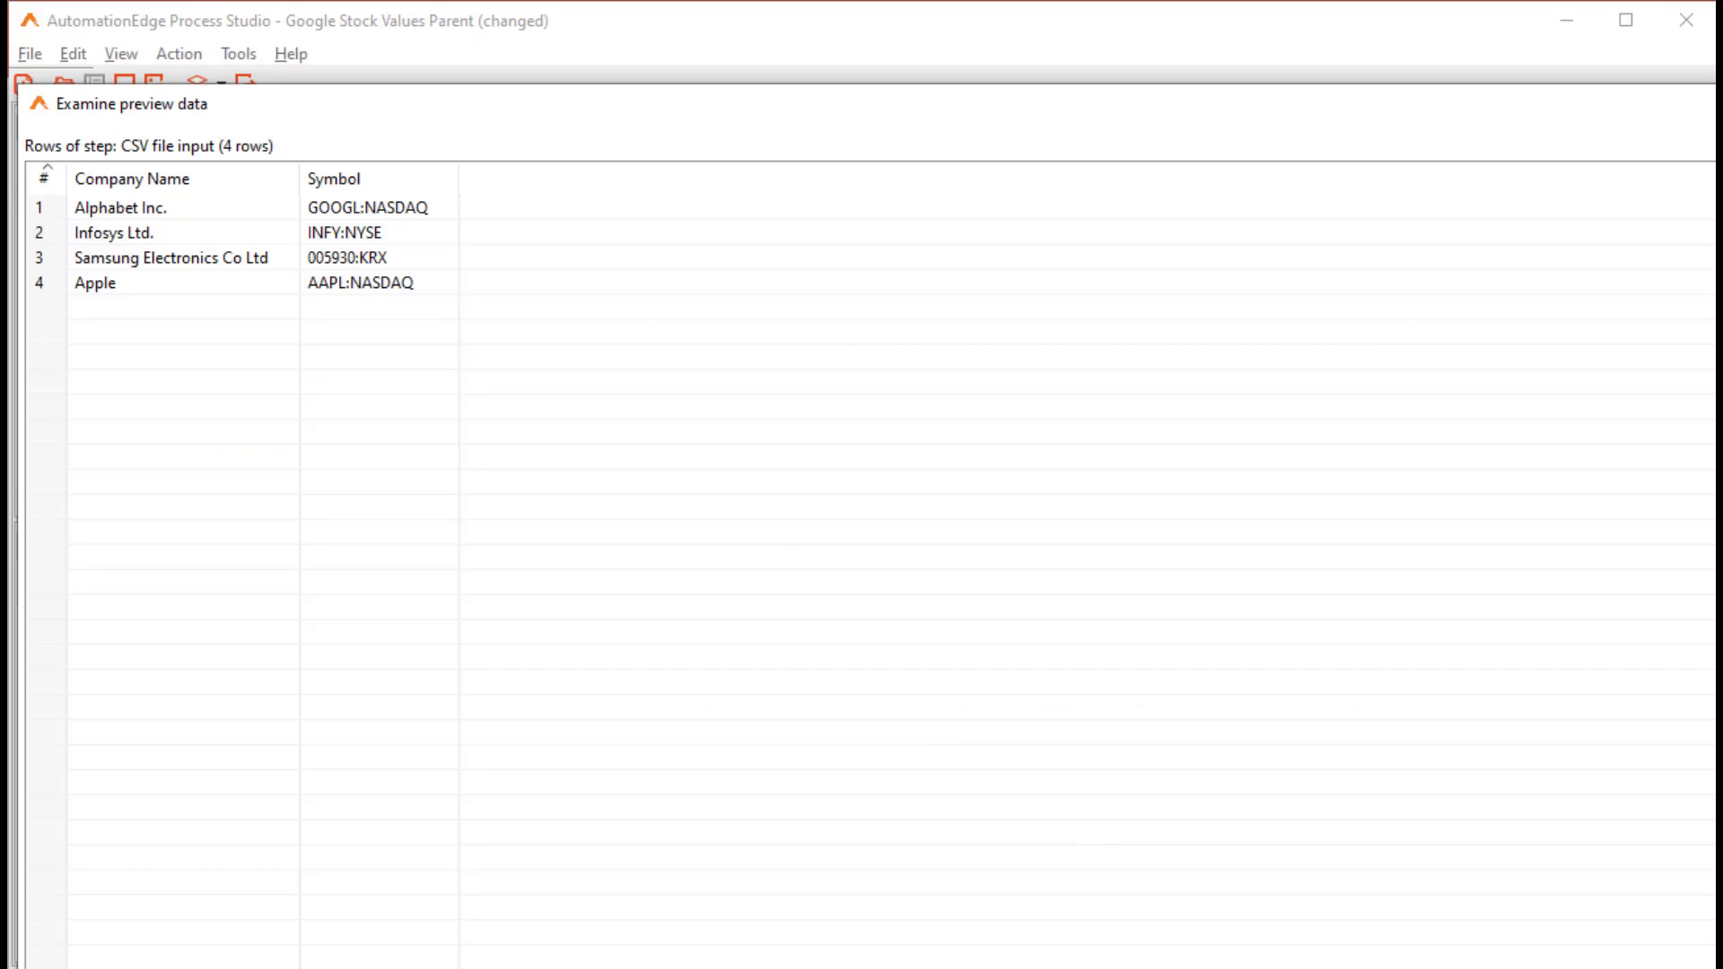
key("Escape")
key("Escape")
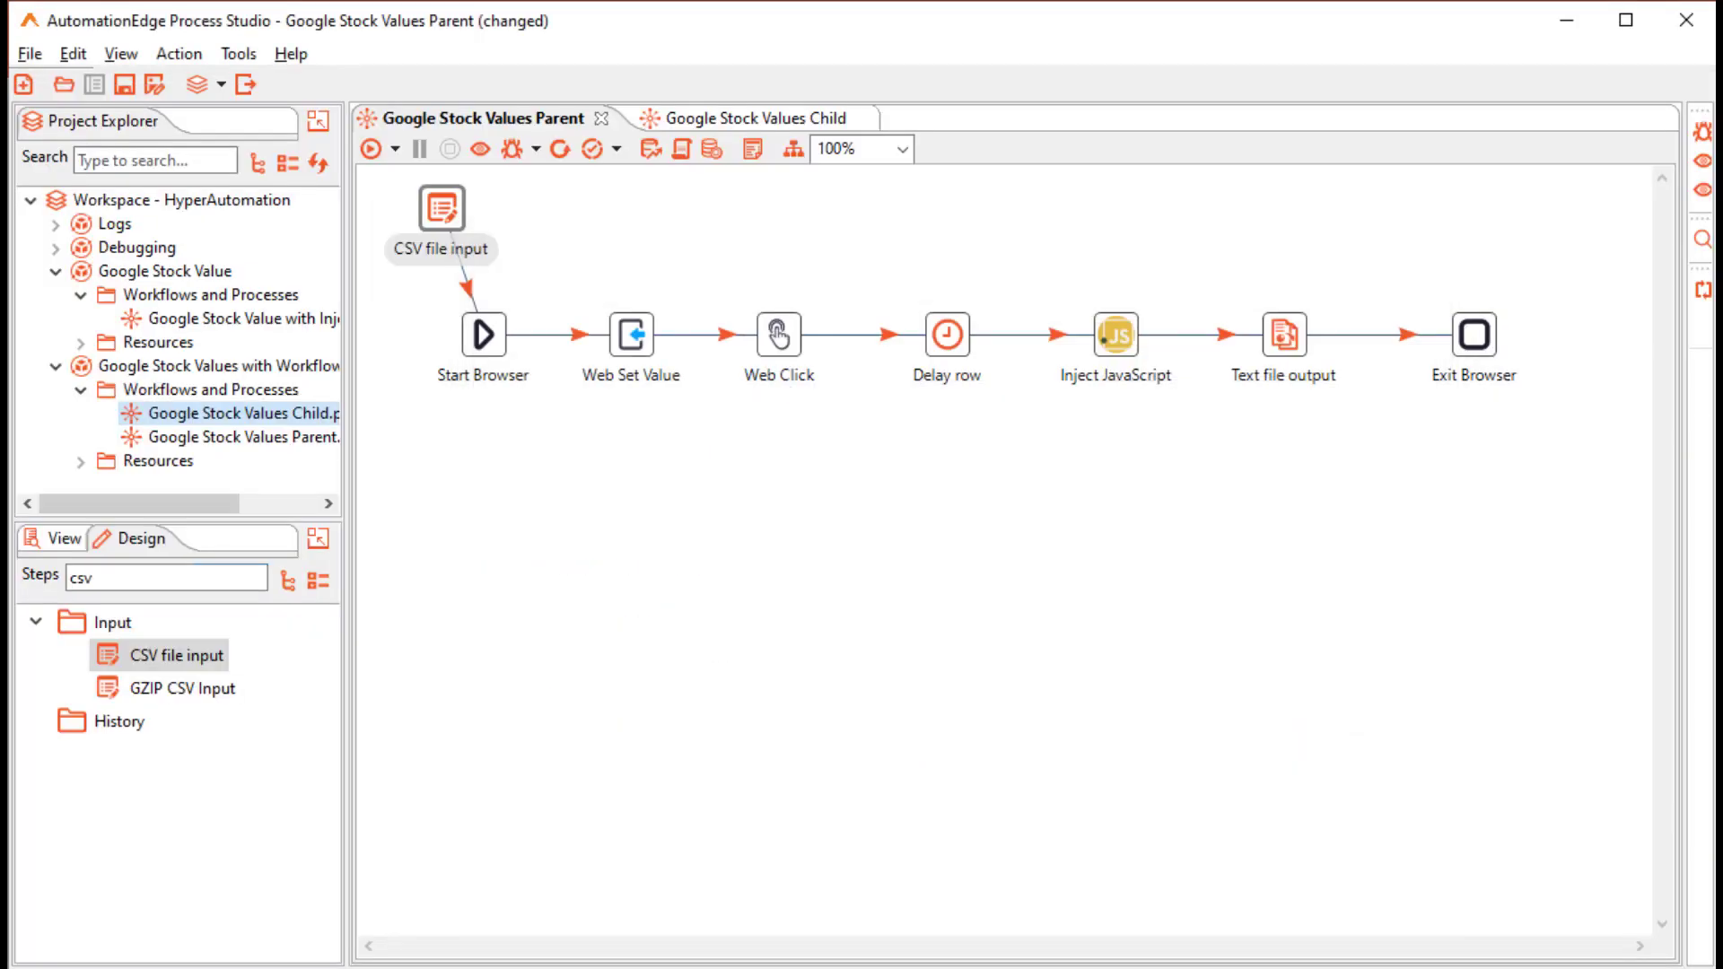
Turn off the Start node option in the parent workflow's Start Browser step.
double_click(483, 334)
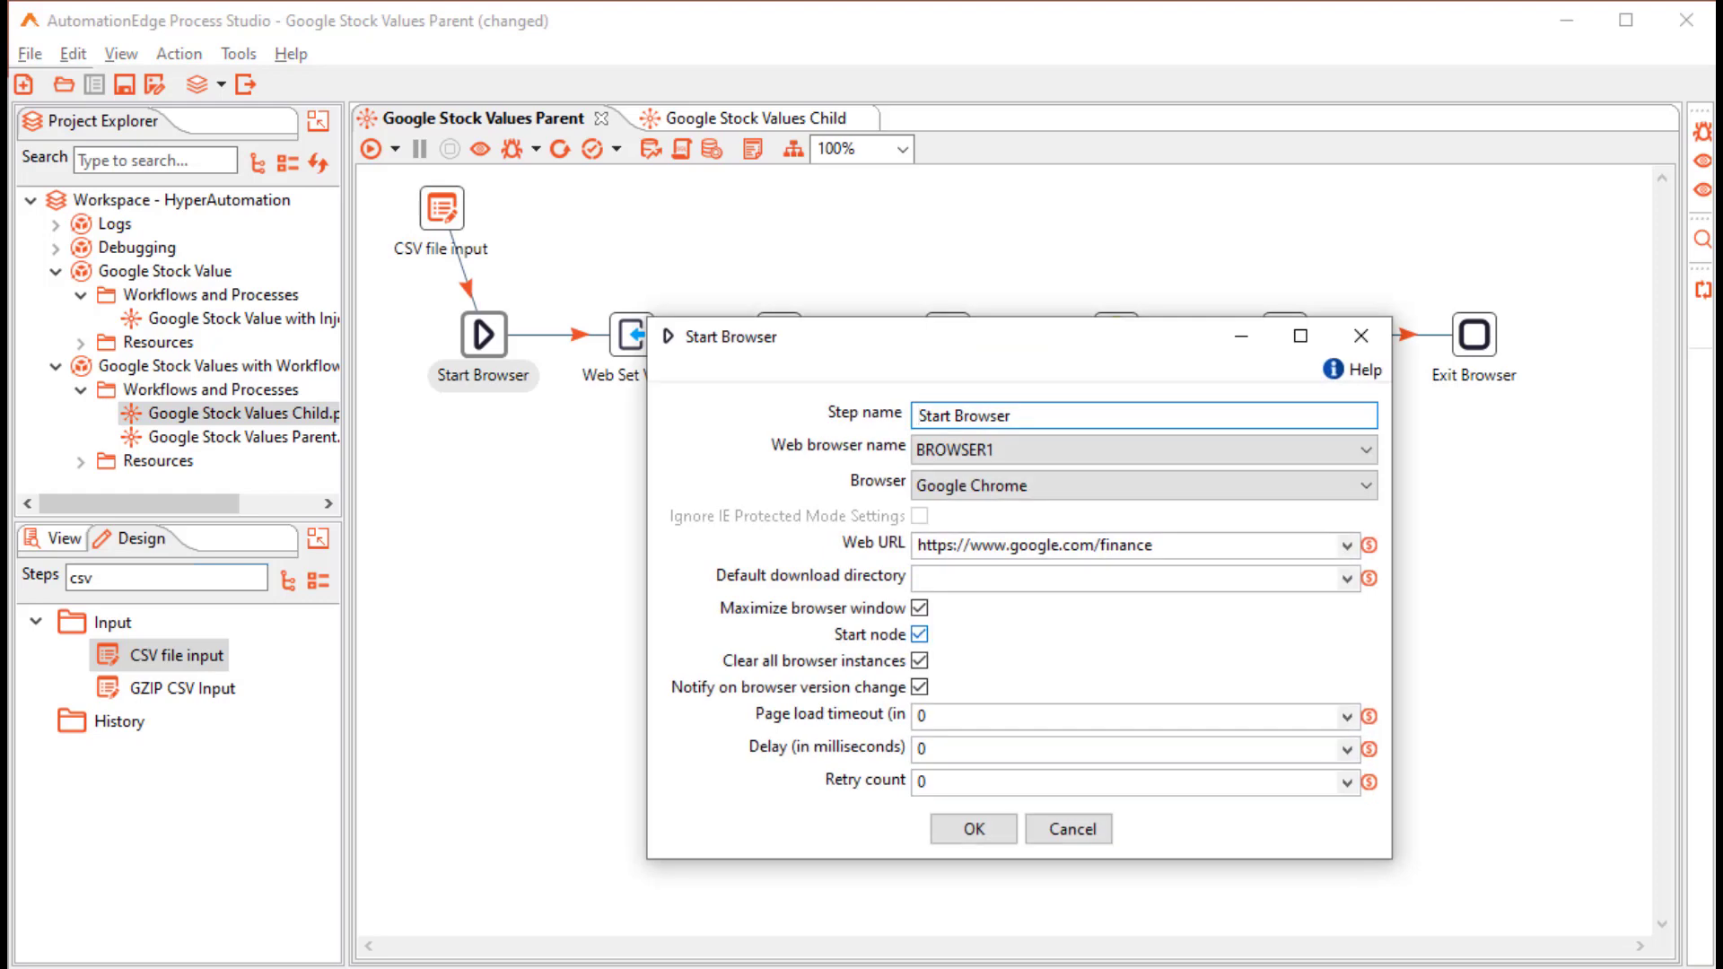
left_click(918, 634)
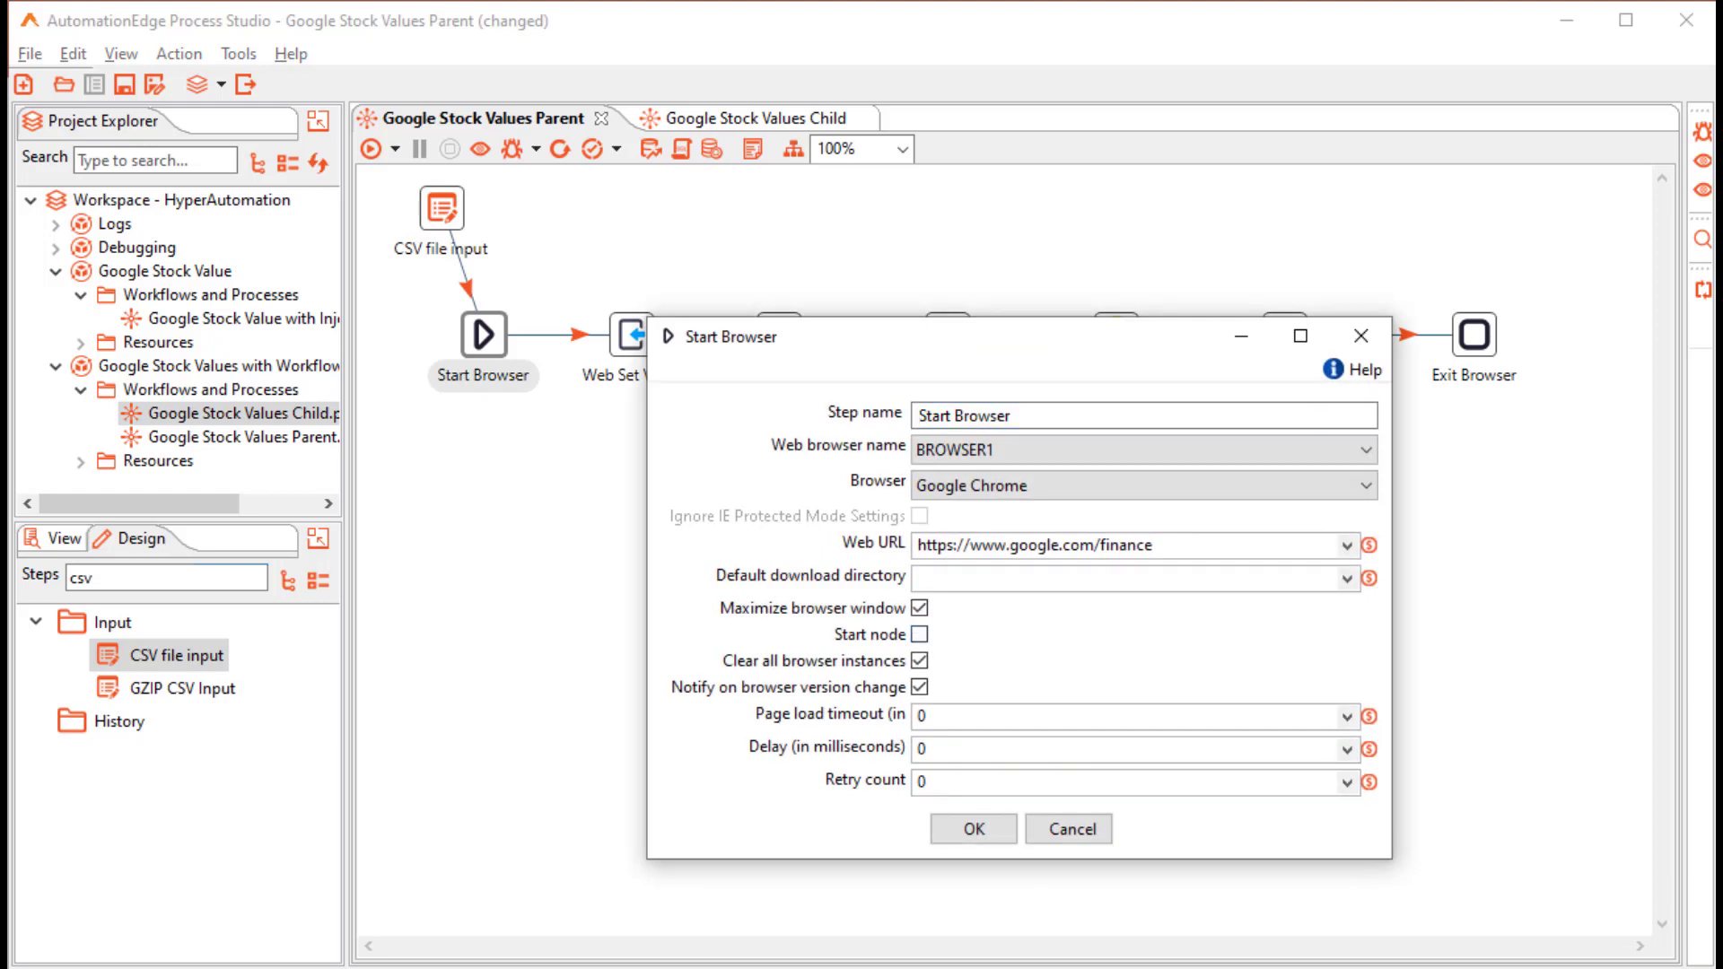
left_click(974, 828)
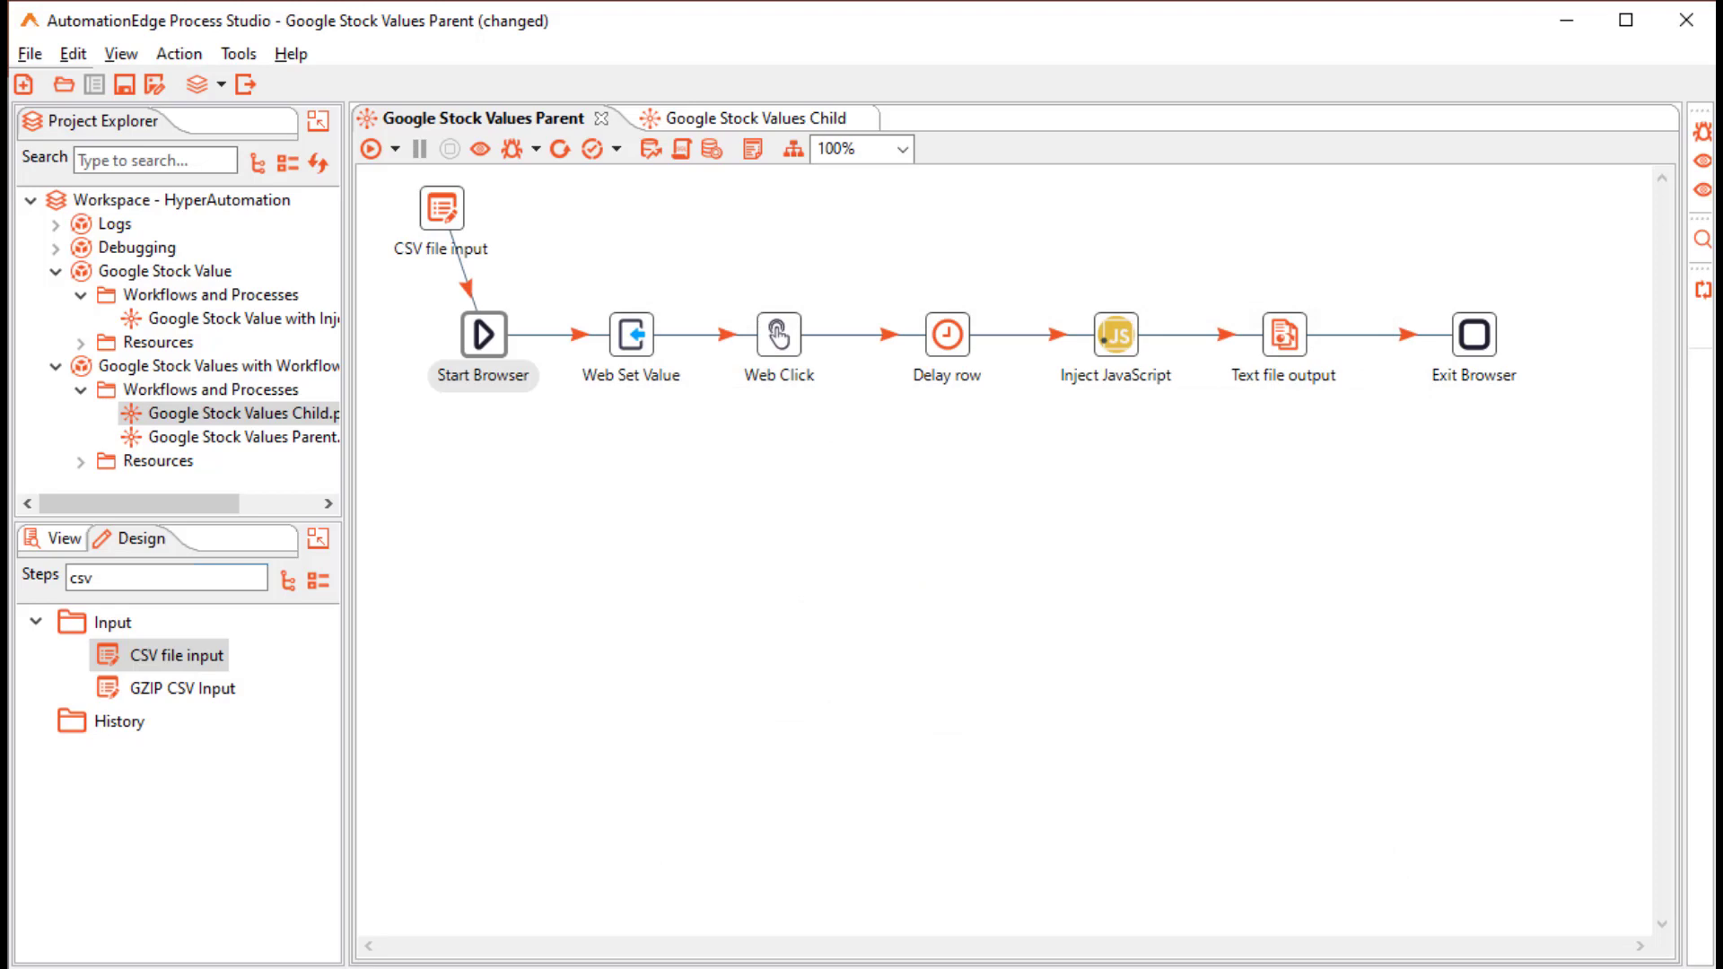
Replace the Web Set Value, Web Click, Delay row and Inject JavaScript steps with a Workflow Executor connected after Start Browser.
left_click_drag(567, 286, 1195, 414)
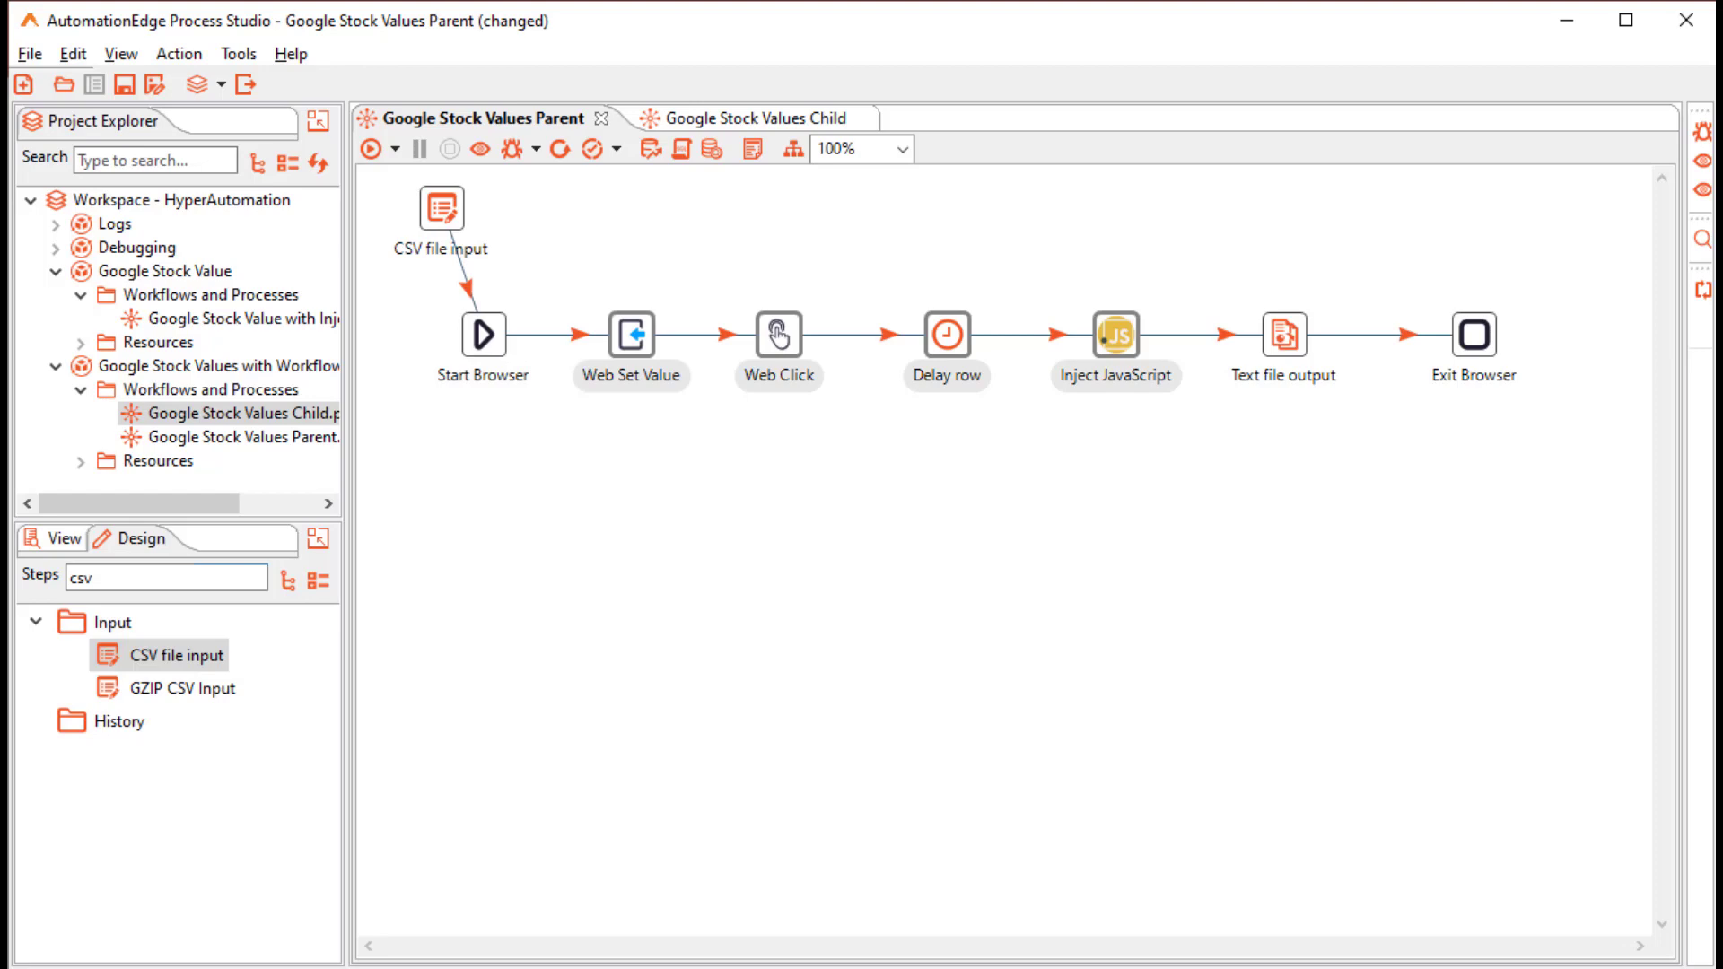
key("Delete")
type("workflow")
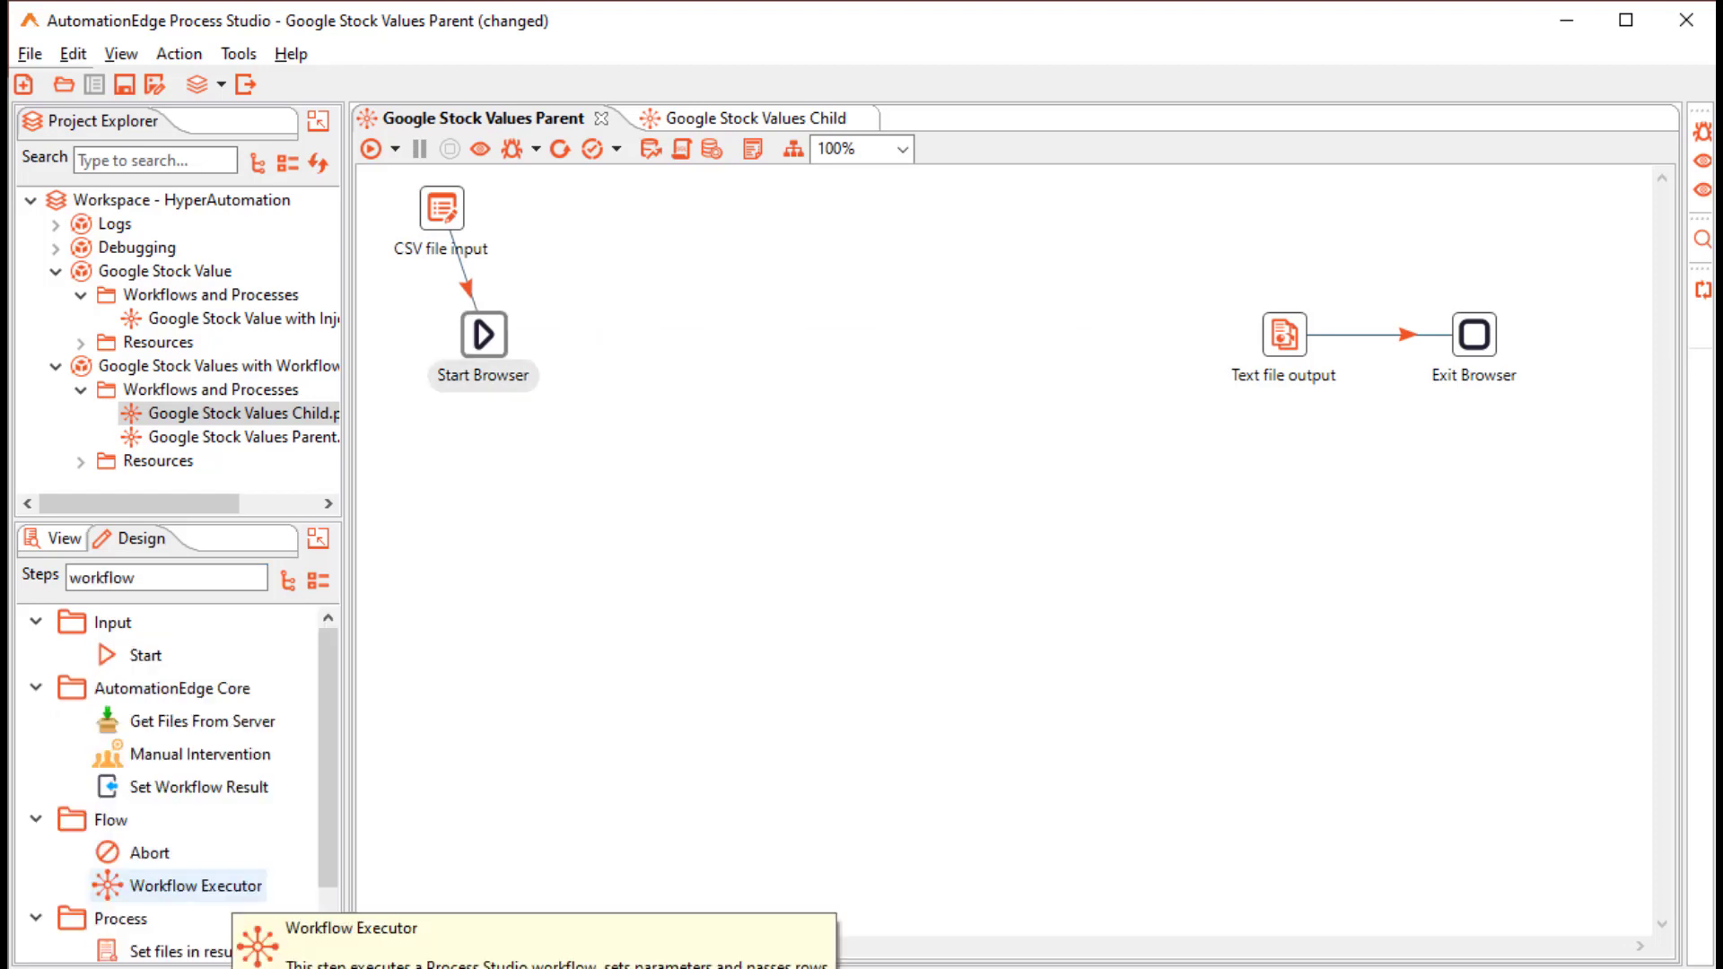
double_click(196, 885)
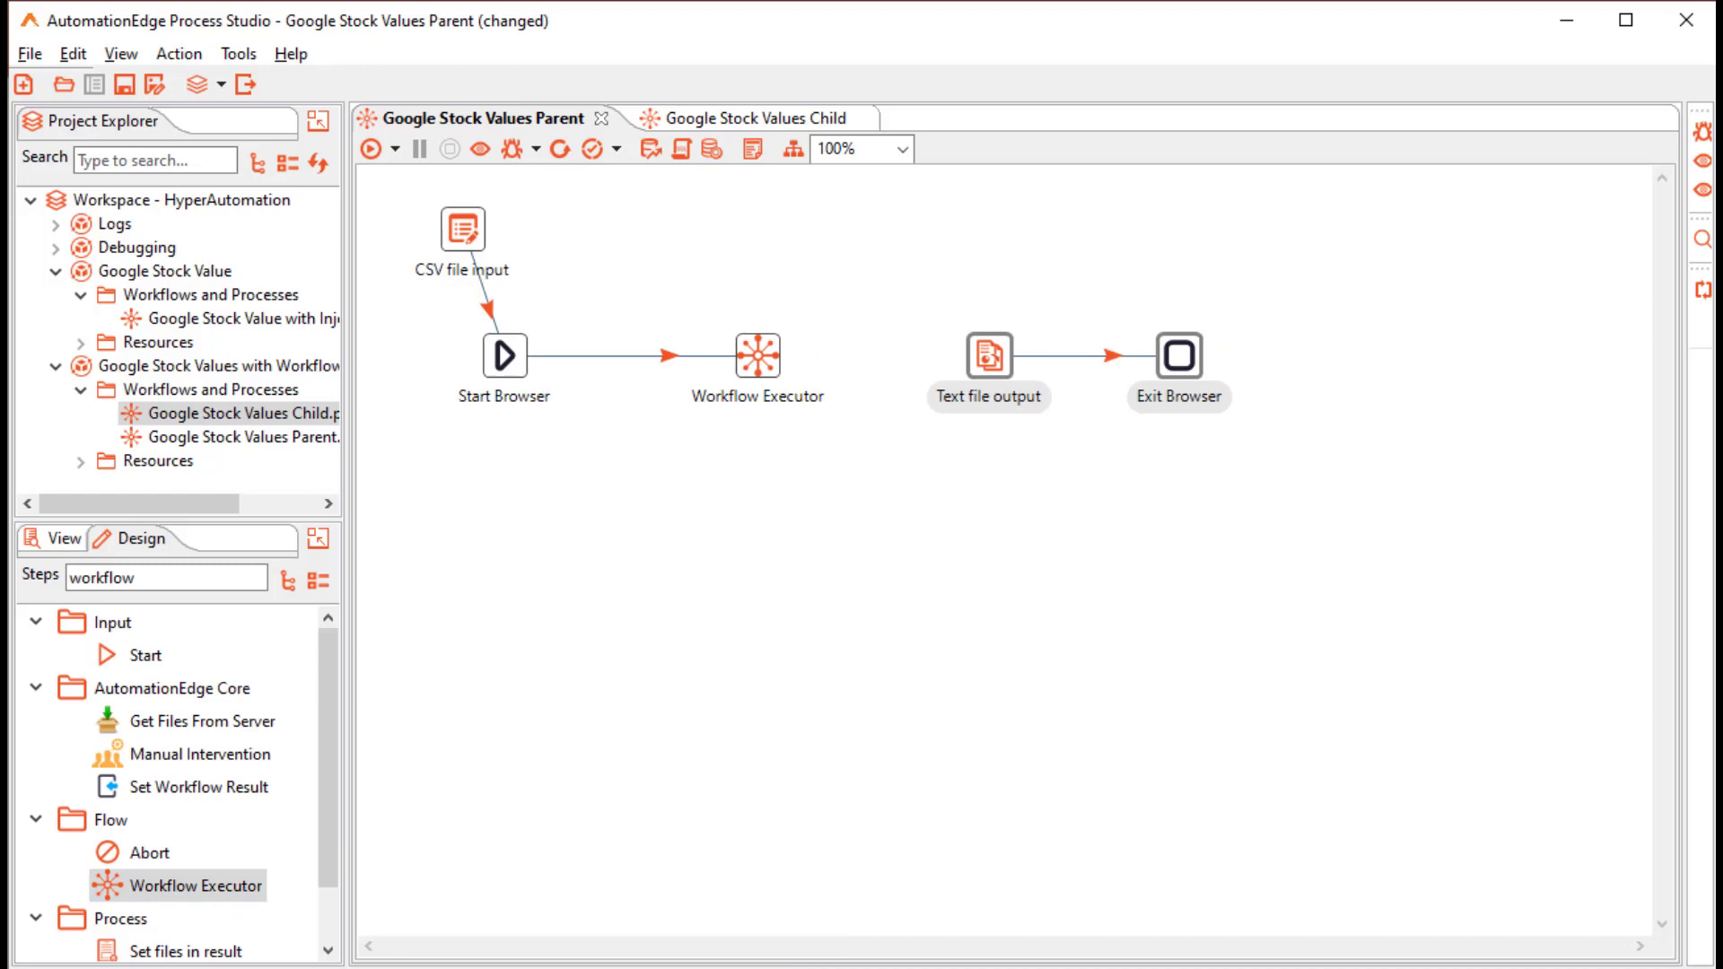
Connect Workflow Executor to Text file output using the output that contains the result rows after execution.
mouse_move(758, 356)
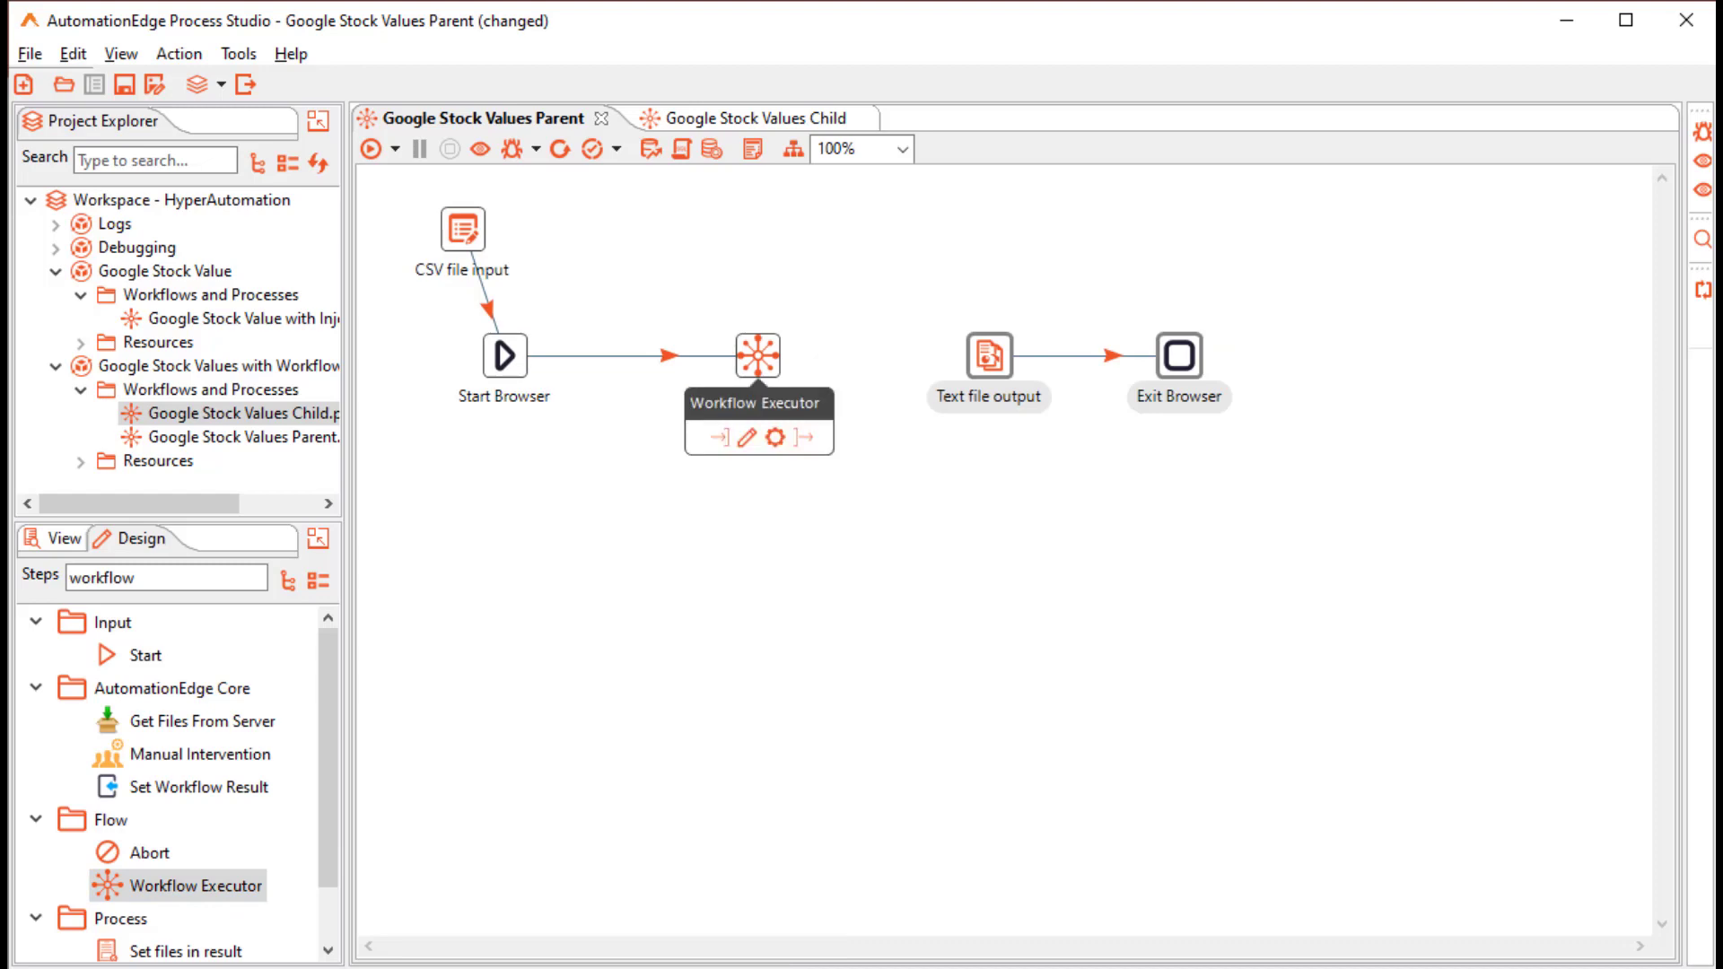
left_click_drag(804, 437, 989, 357)
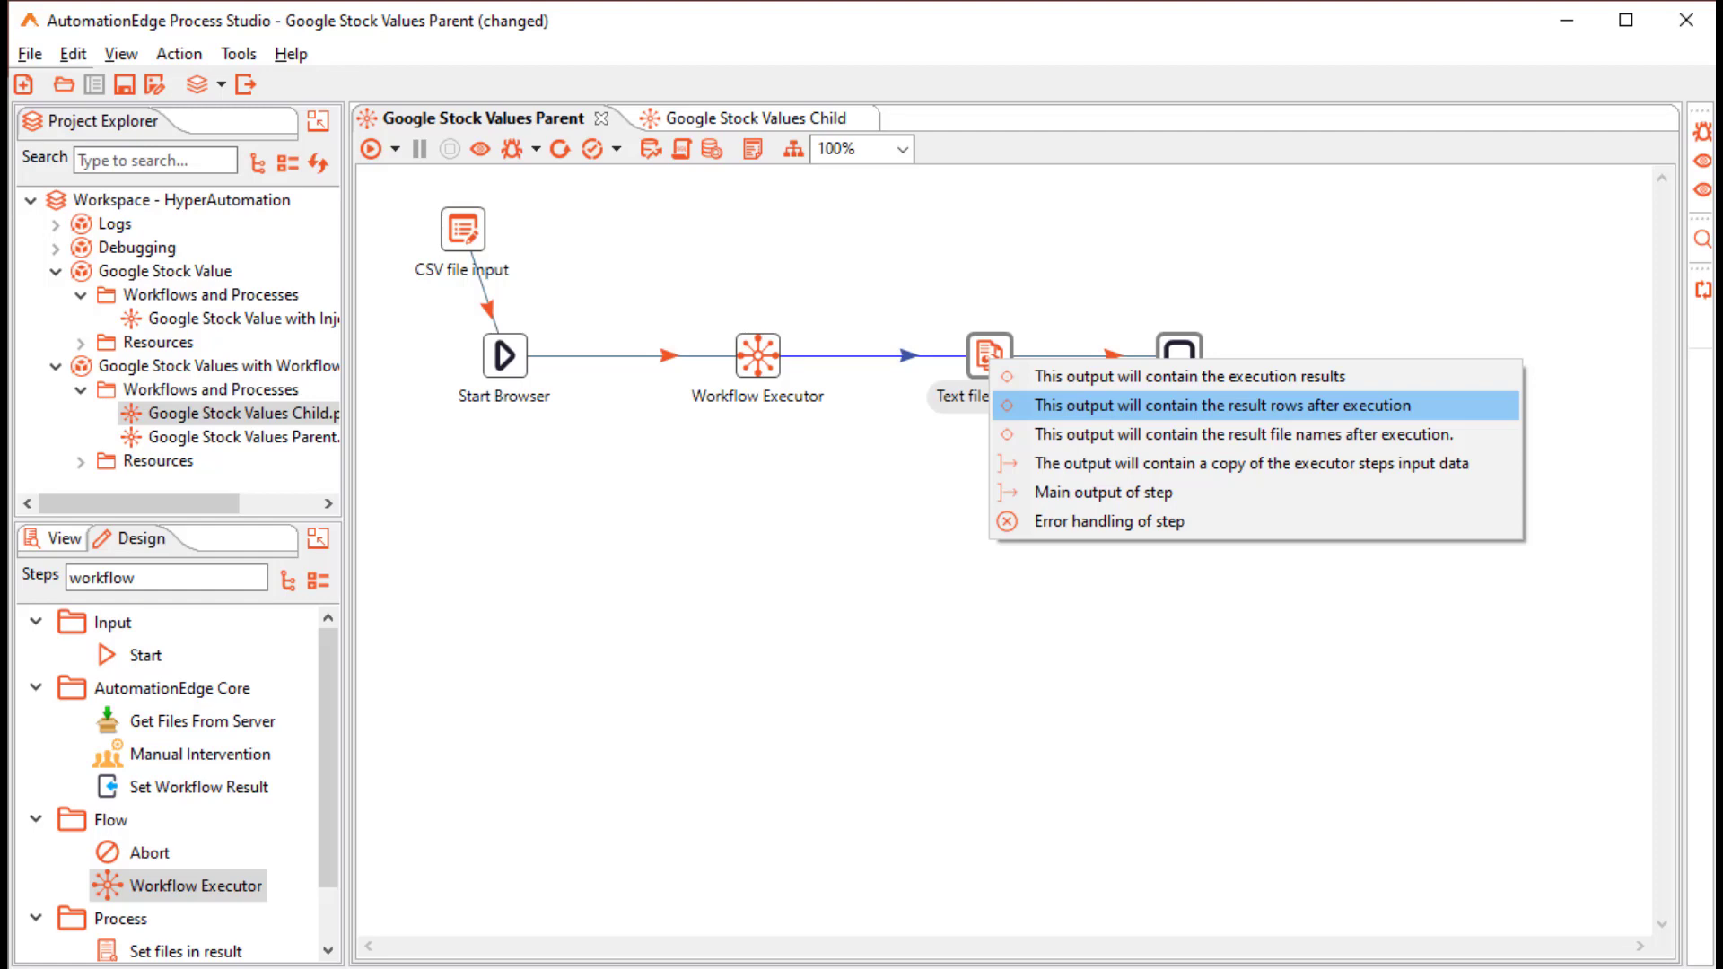
key("Return")
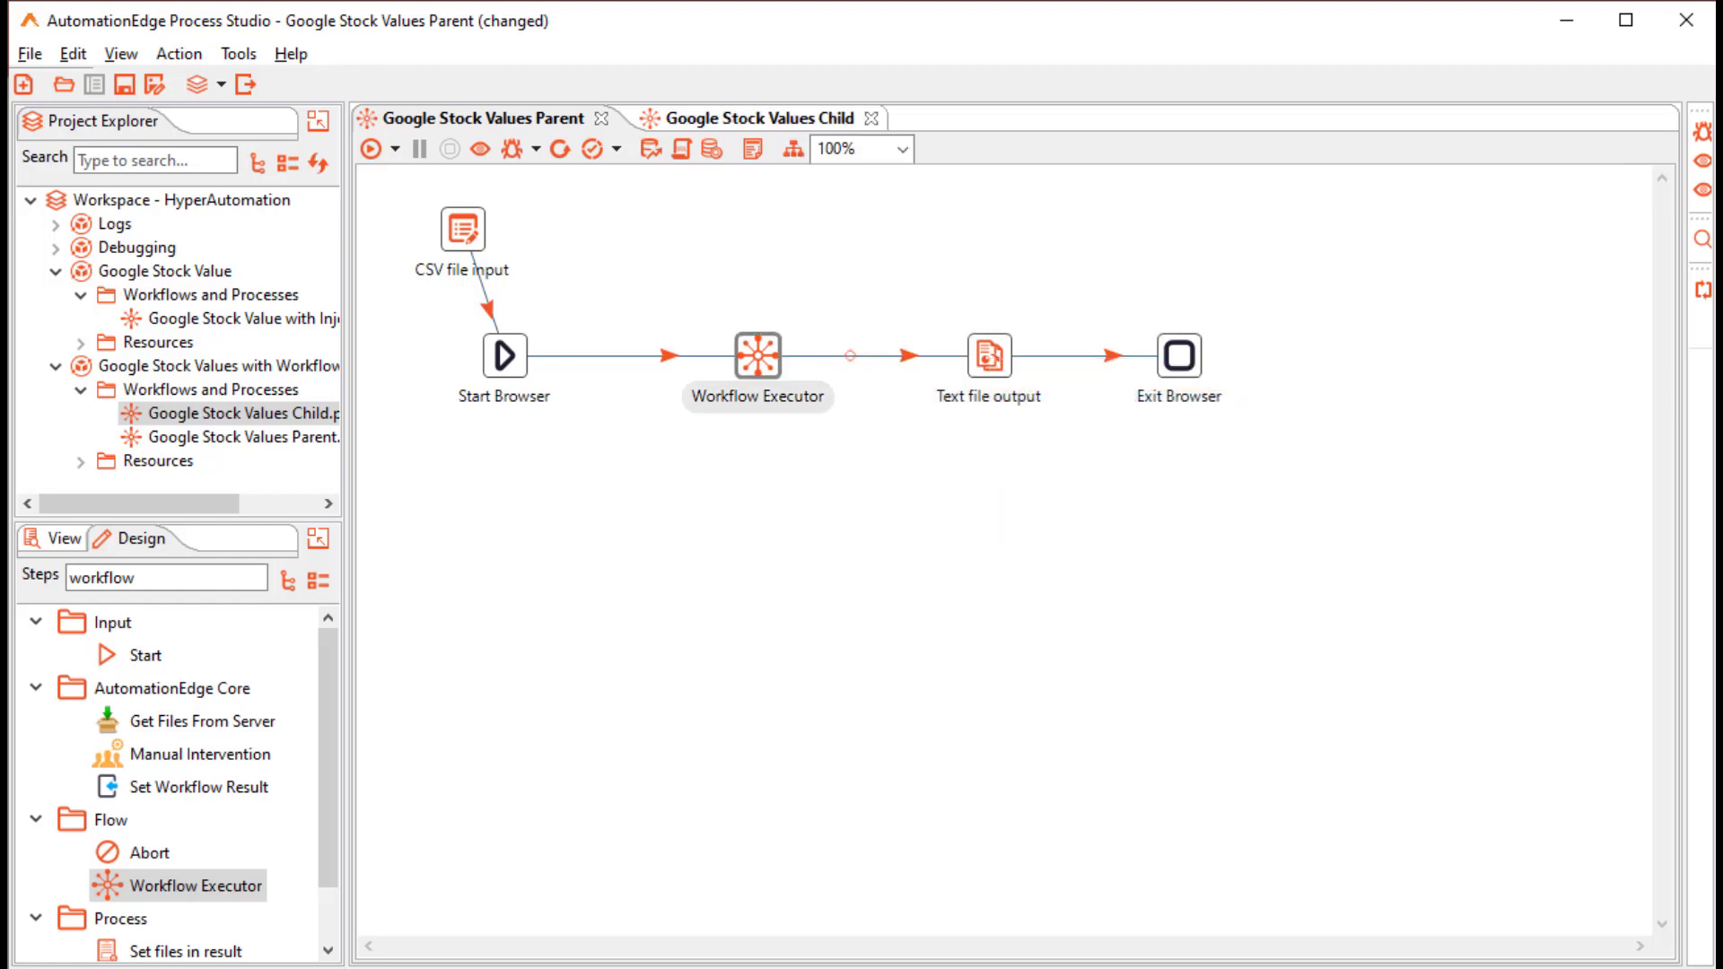
Switch to the Google Stock Values Child workflow and open its workflow properties.
left_click(759, 118)
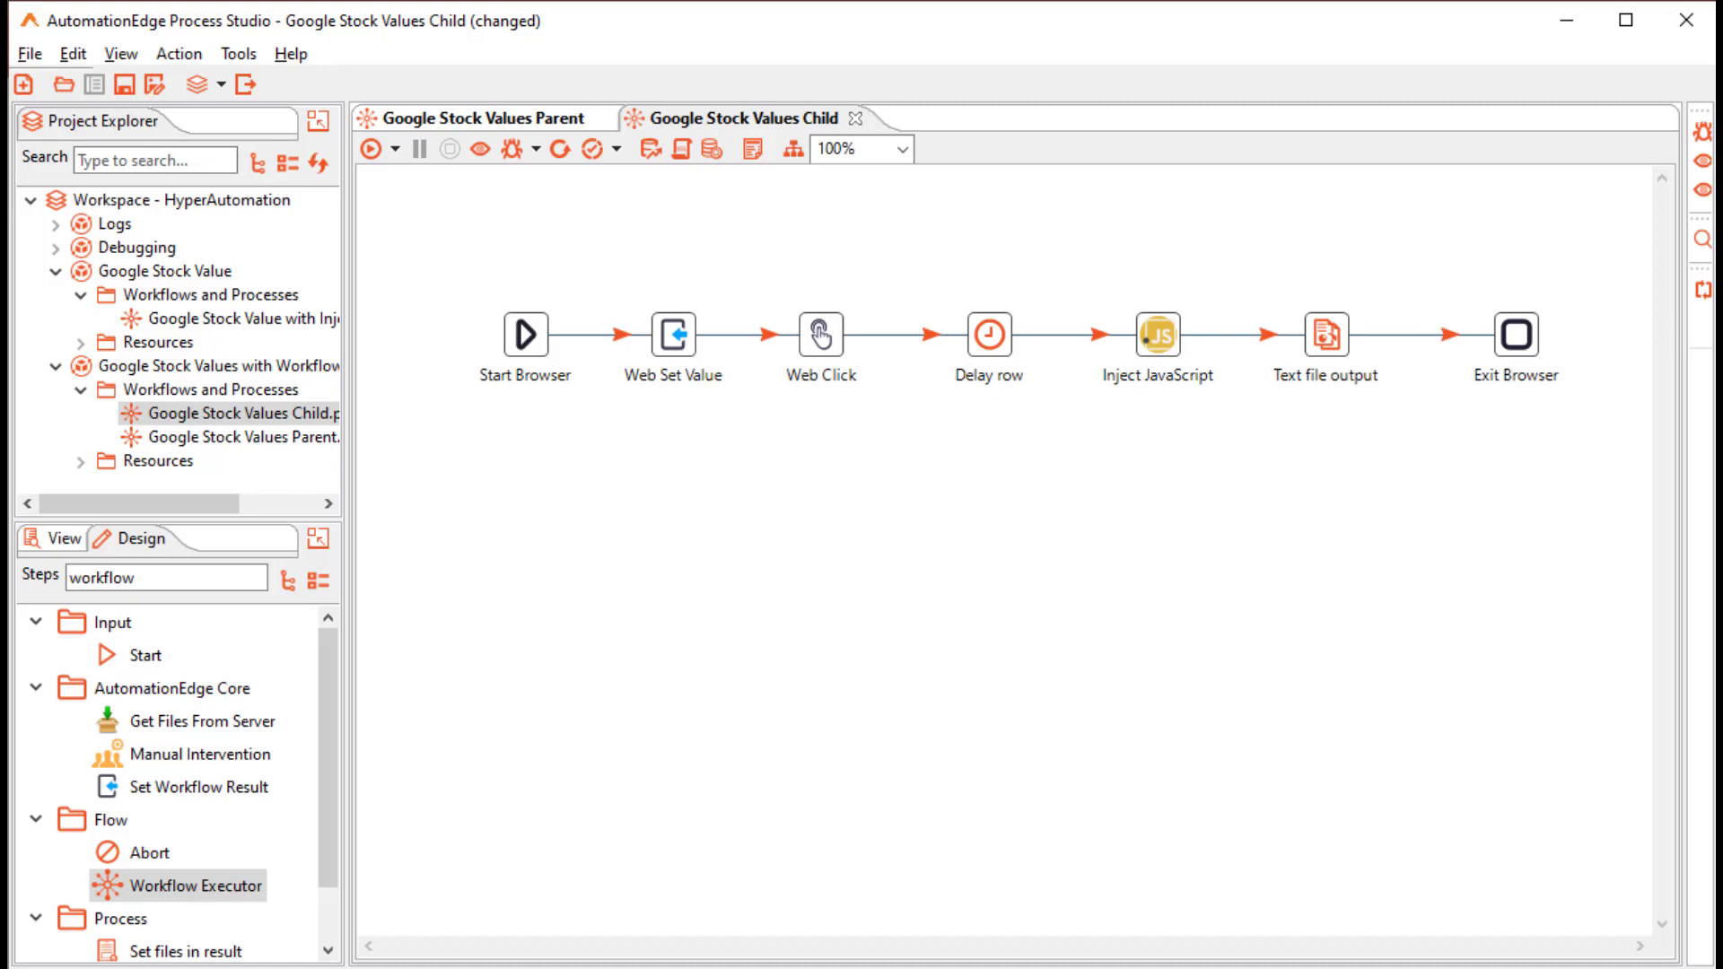
key("ctrl+t")
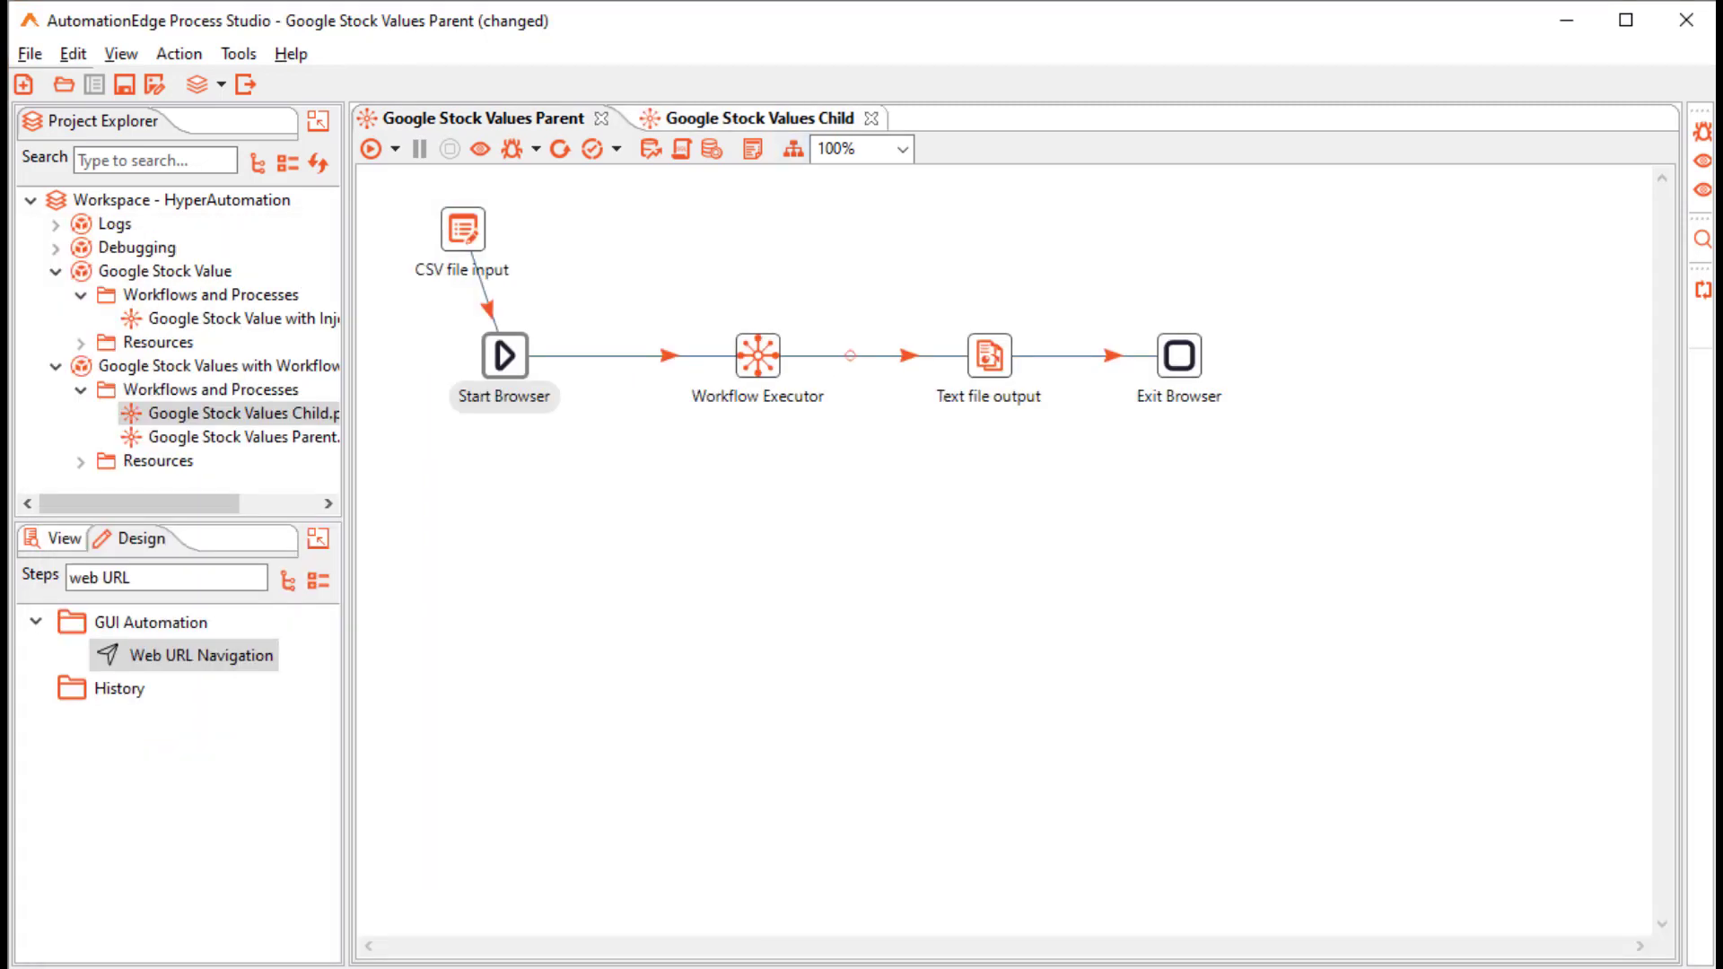
Add the variables ${Company} and ${Symbol} to the child workflow's Get Variables step.
left_click(759, 118)
double_click(420, 208)
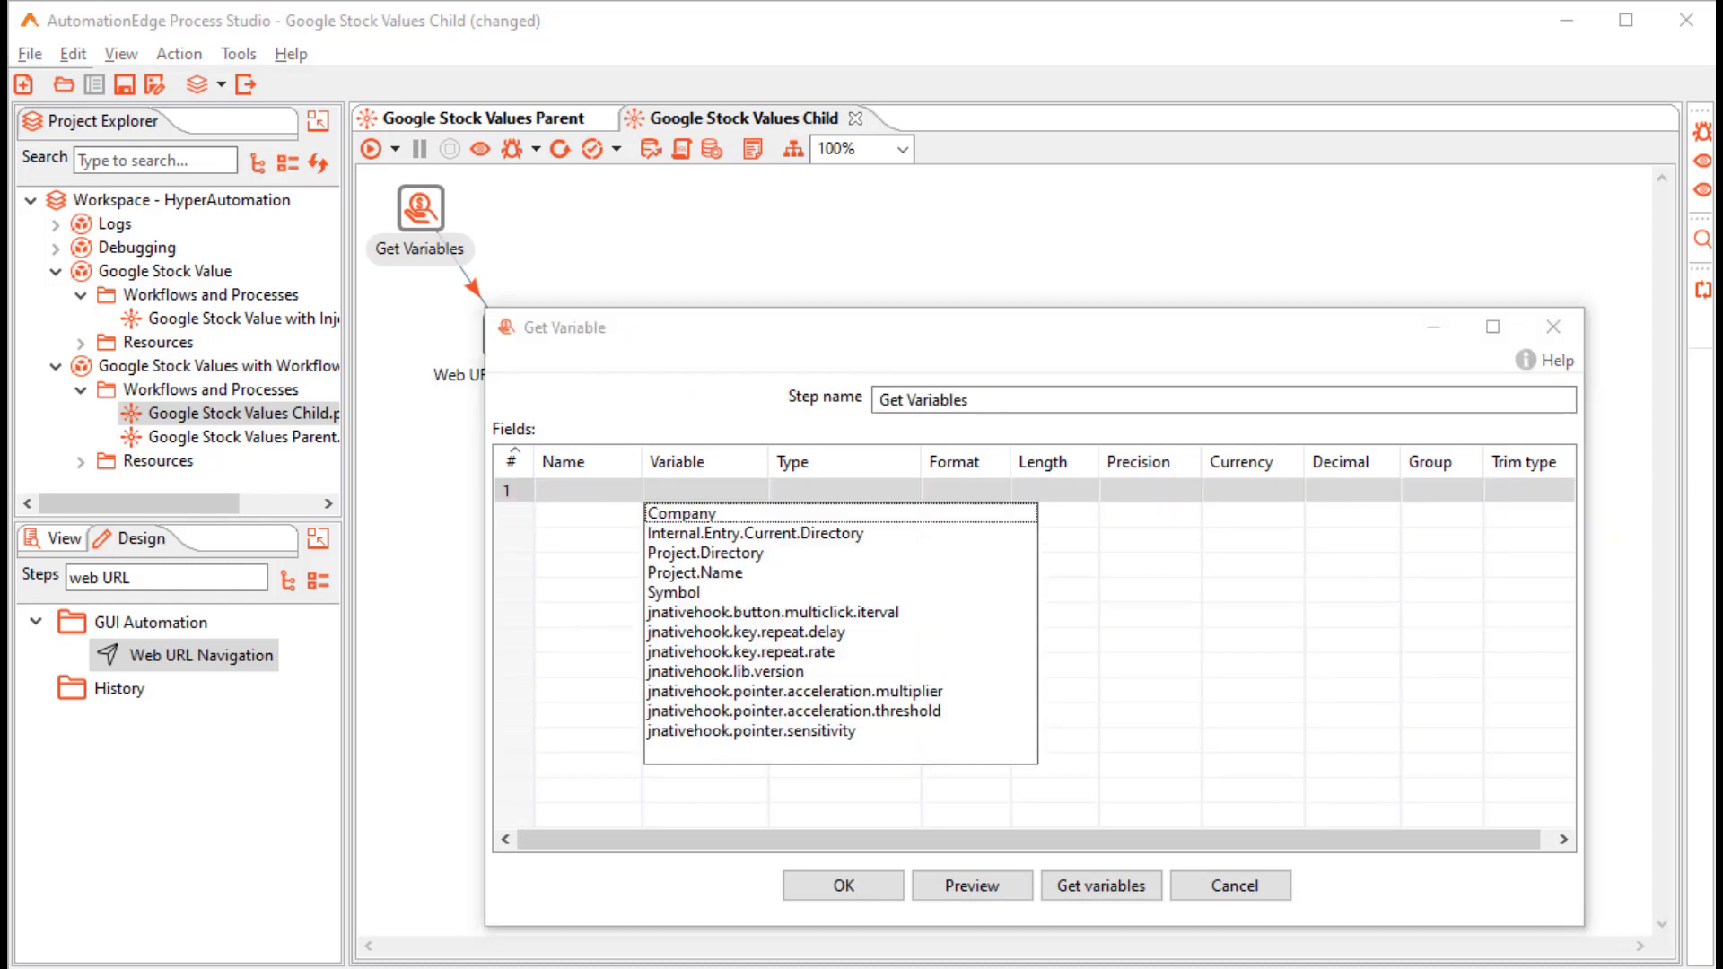
double_click(698, 514)
left_click(702, 513)
key("ctrl+space")
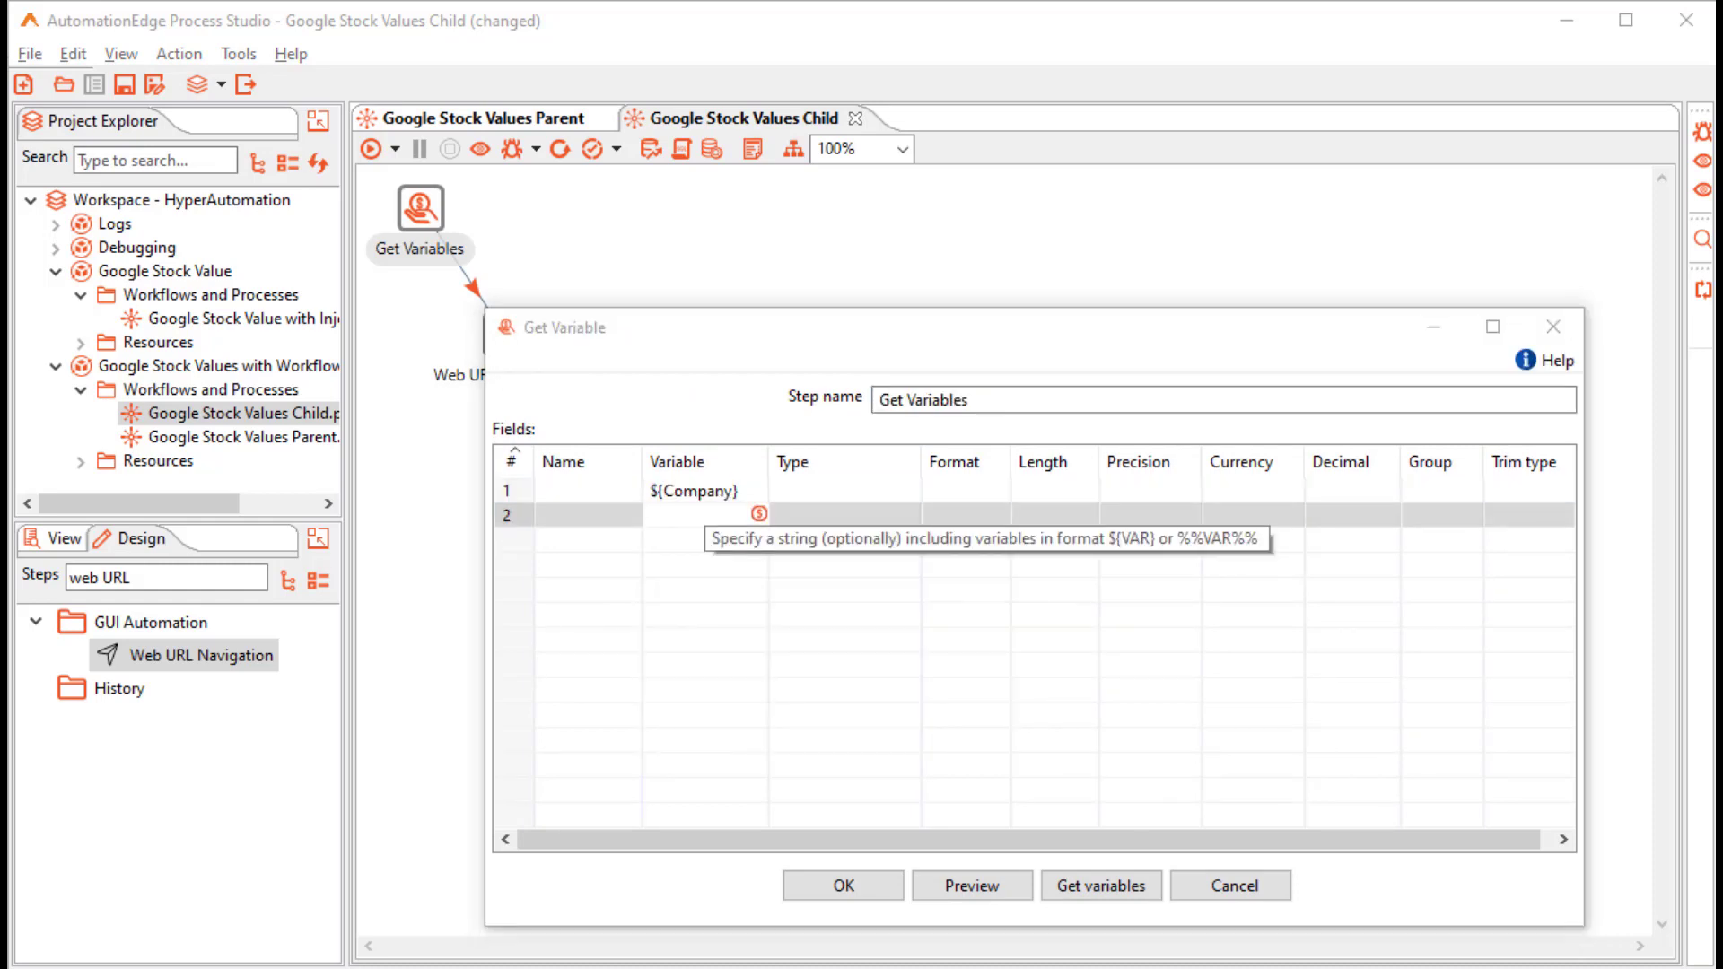
double_click(674, 617)
Name the two Get Variables fields Company and Symbol to match their variables.
left_click(587, 490)
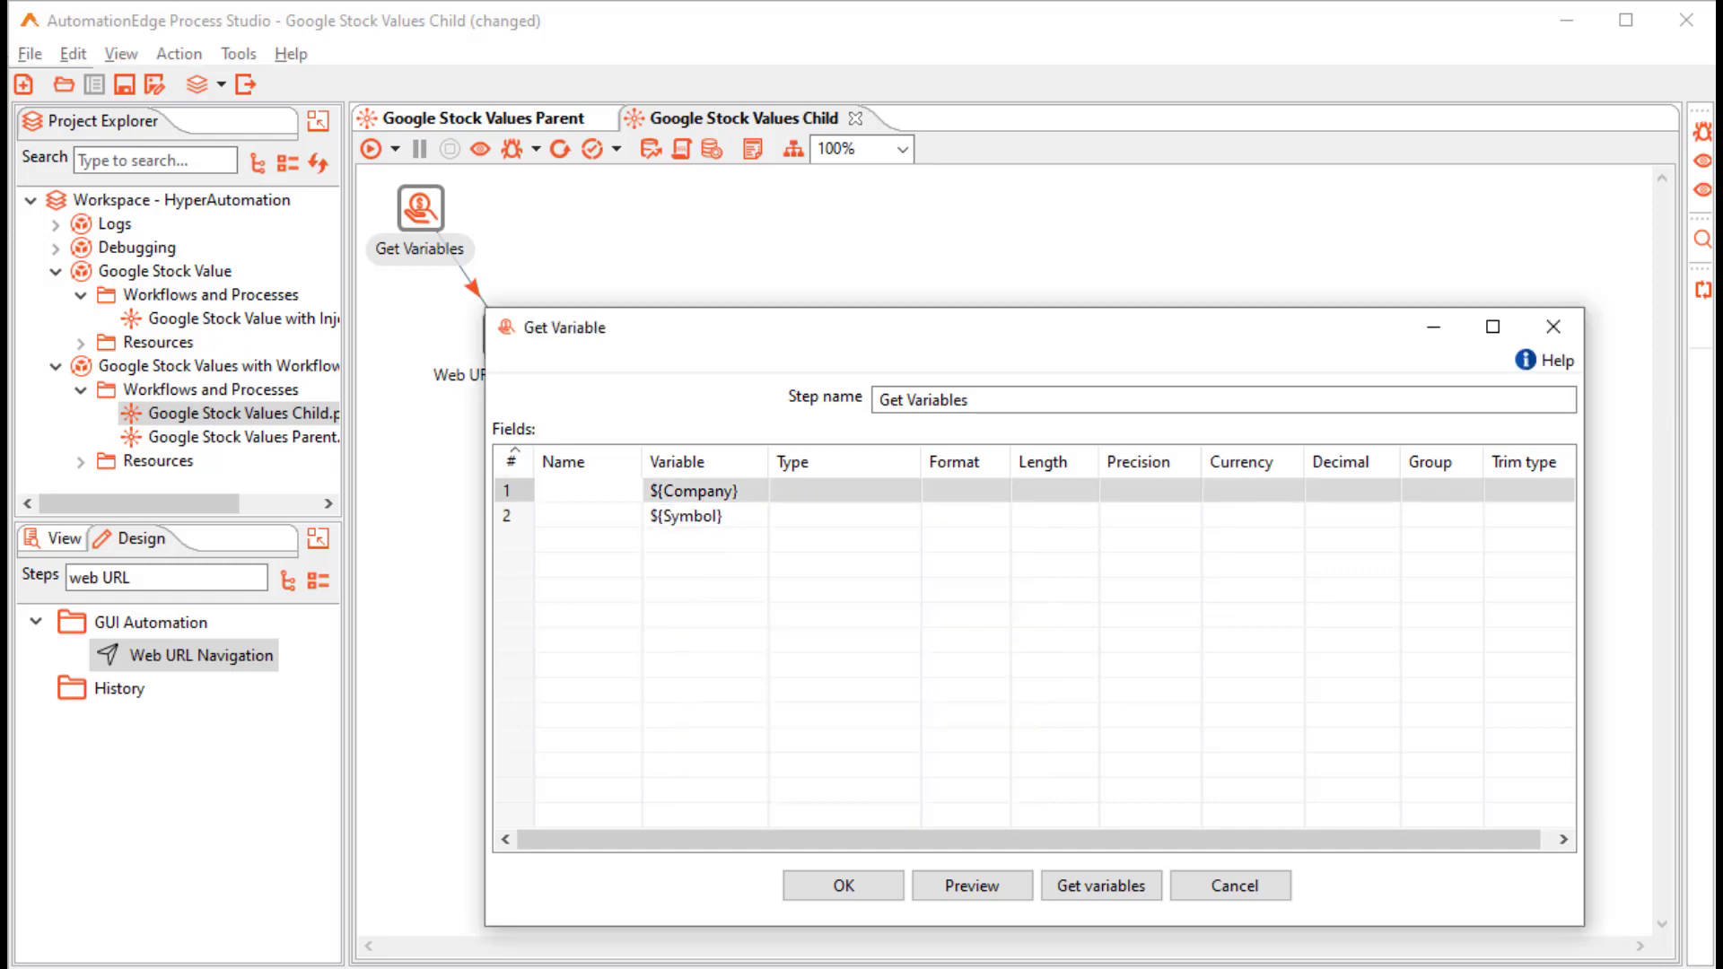
type("Company")
left_click(588, 516)
type("Sy")
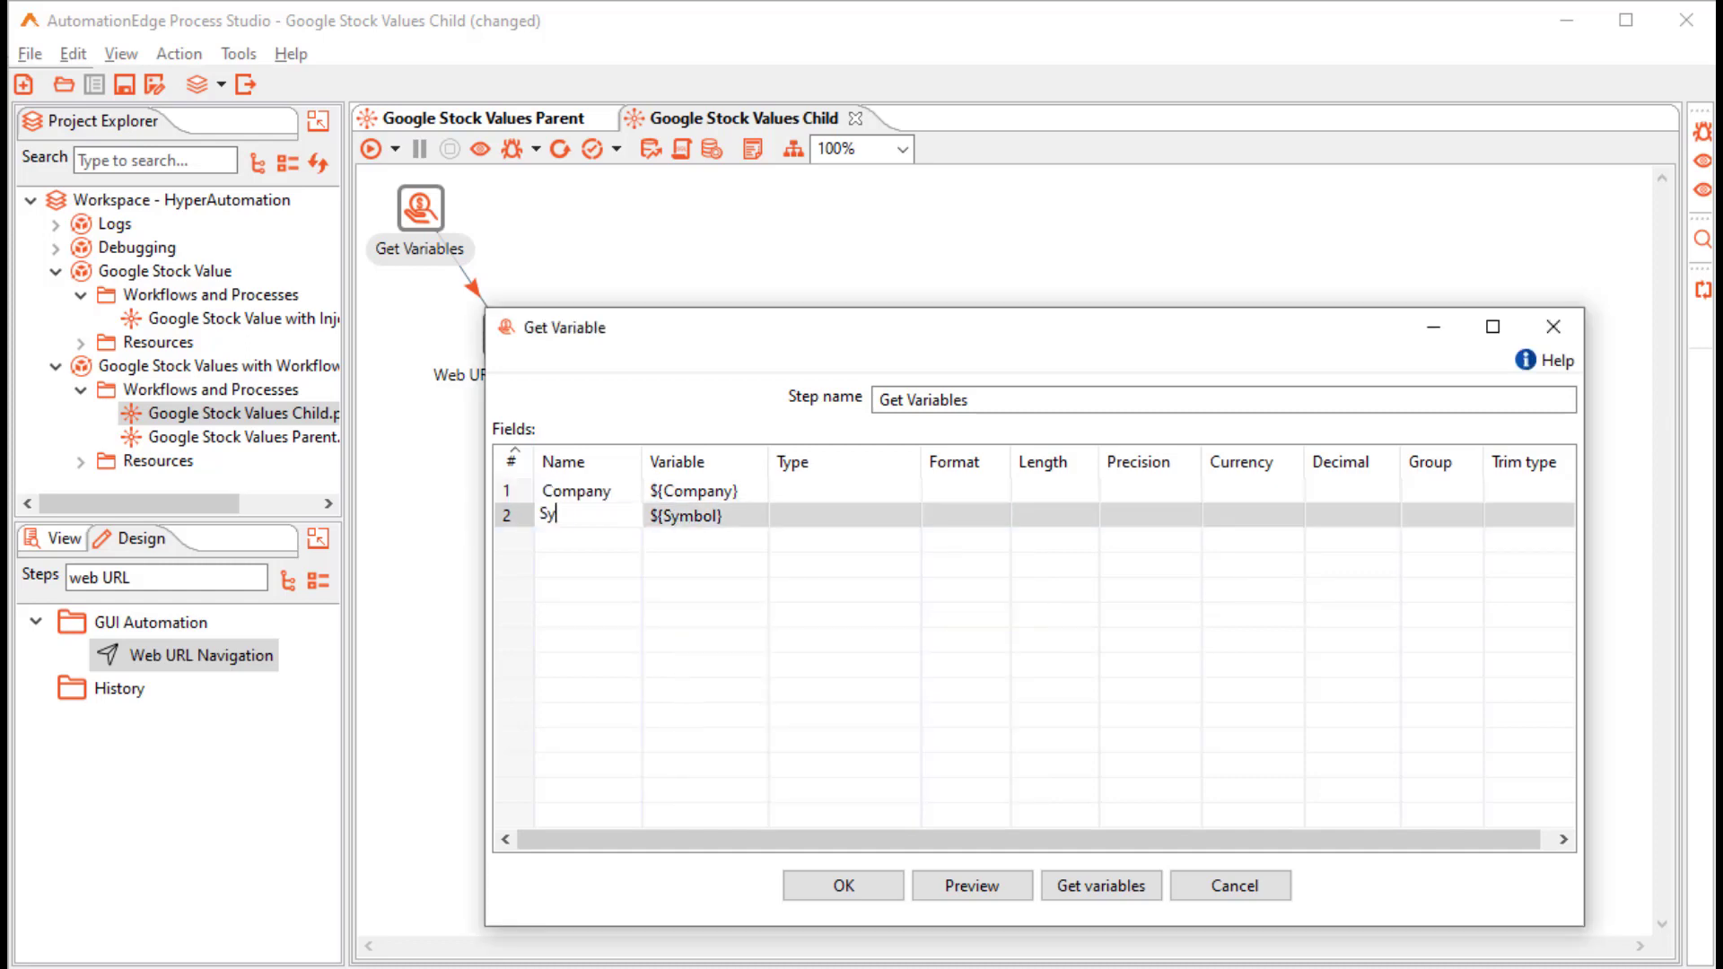
type("mbol")
Set the type of both the Company and Symbol fields to String and accept the Get Variables settings.
left_click(844, 490)
left_click(910, 491)
left_click(798, 547)
left_click(843, 515)
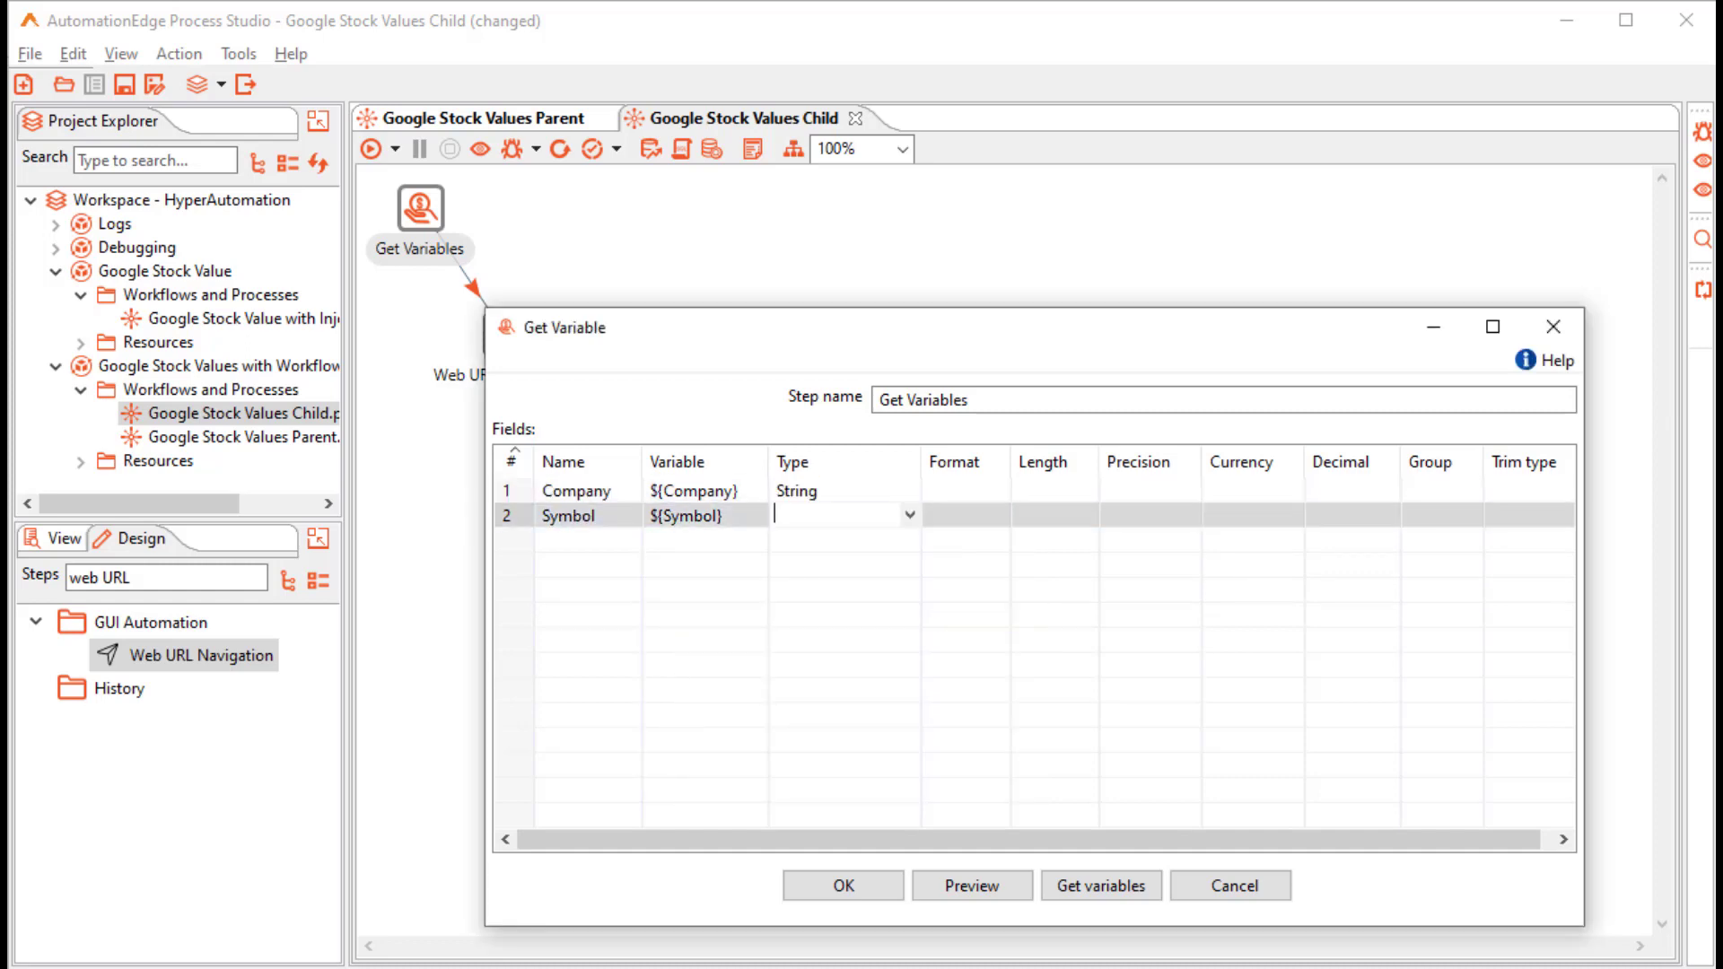
left_click(910, 515)
left_click(799, 572)
left_click(844, 885)
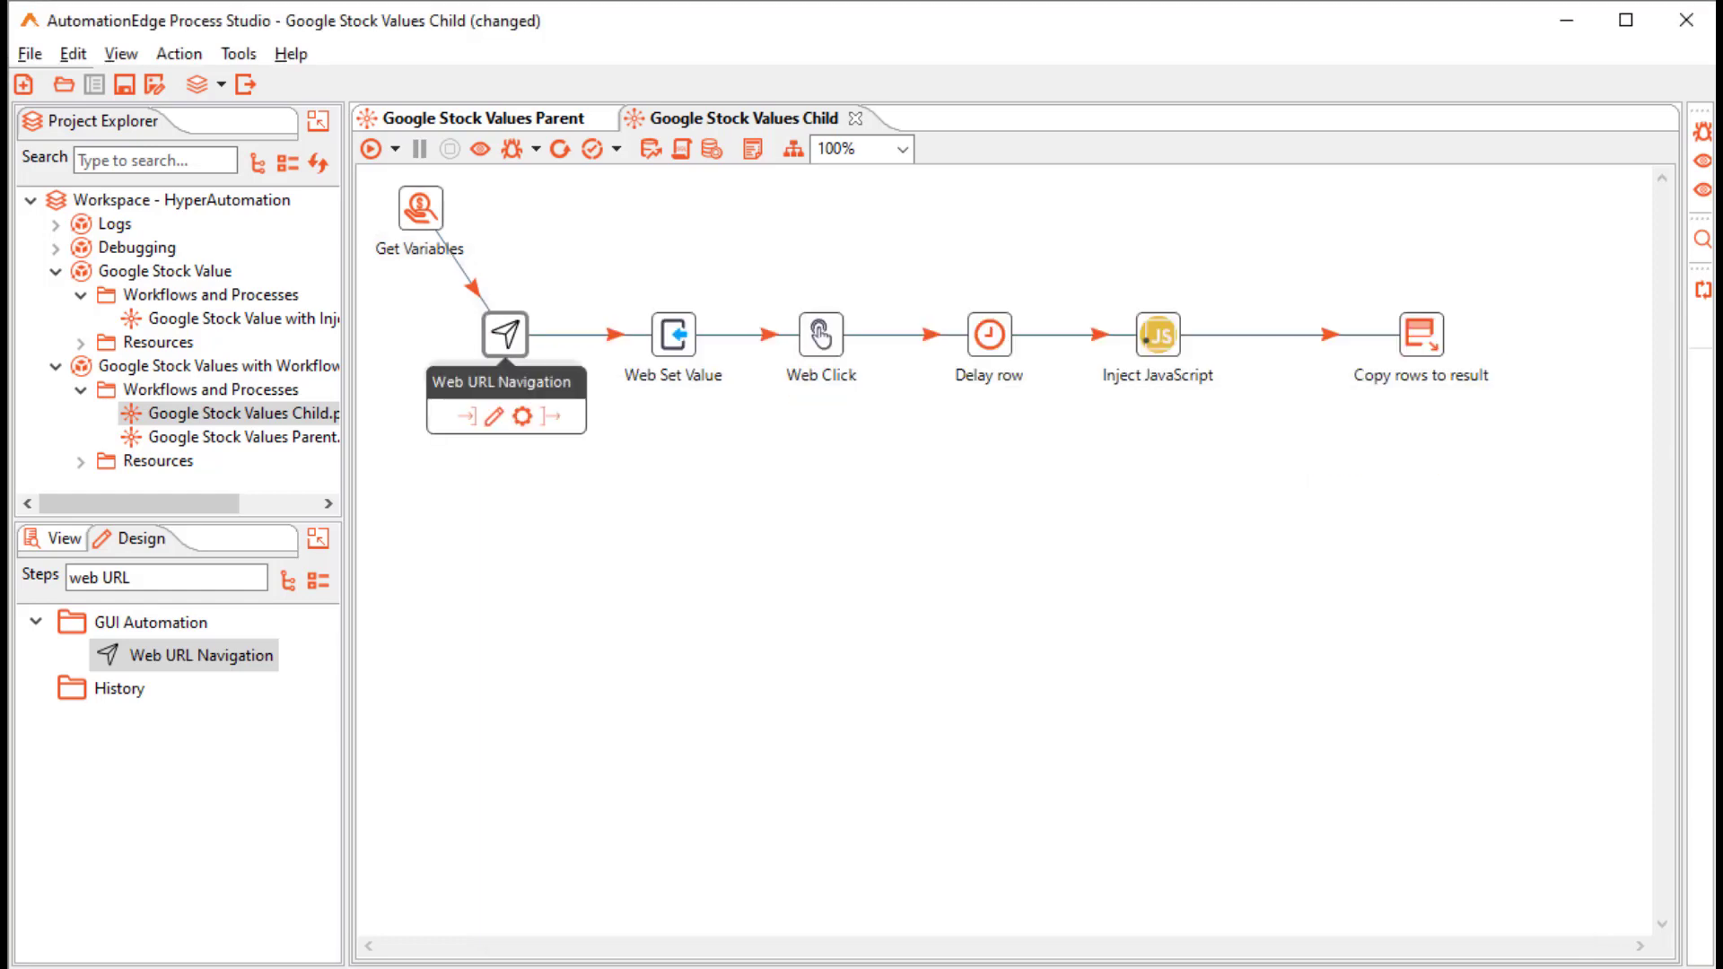
double_click(505, 335)
left_click(987, 617)
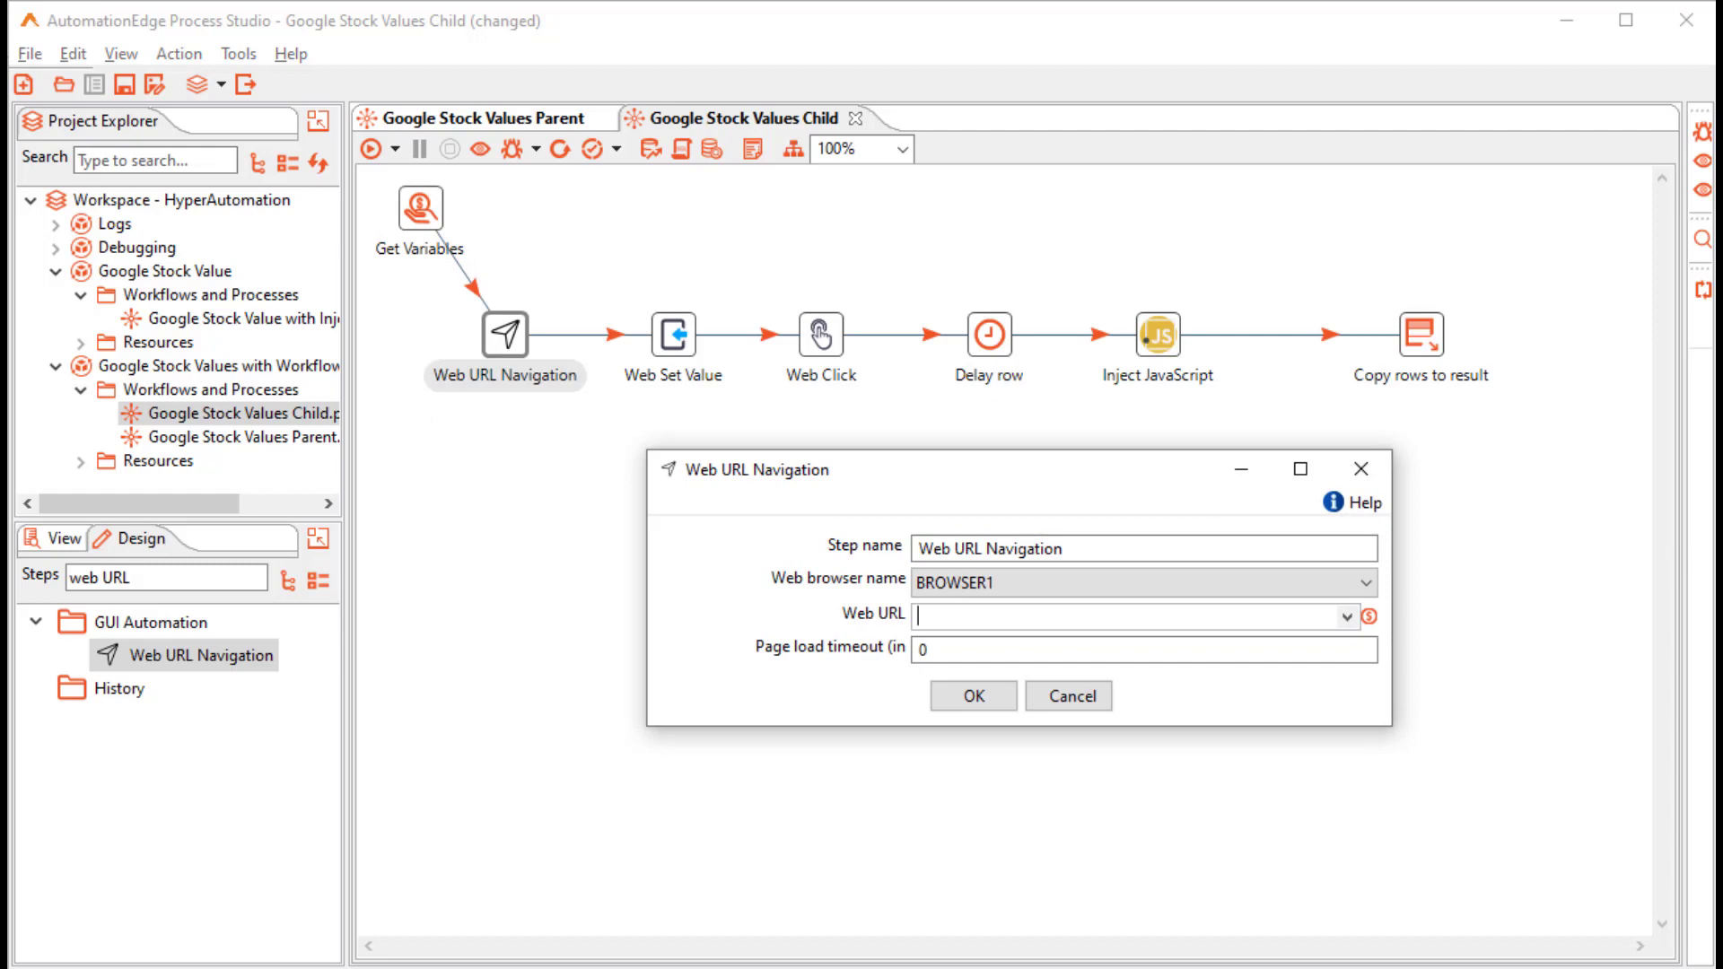
type("https://www.google.com/finance")
left_click(973, 696)
Set the text entered by the Web Set Value step to the Symbol field, accept it and save the child workflow.
left_click(673, 334)
double_click(673, 334)
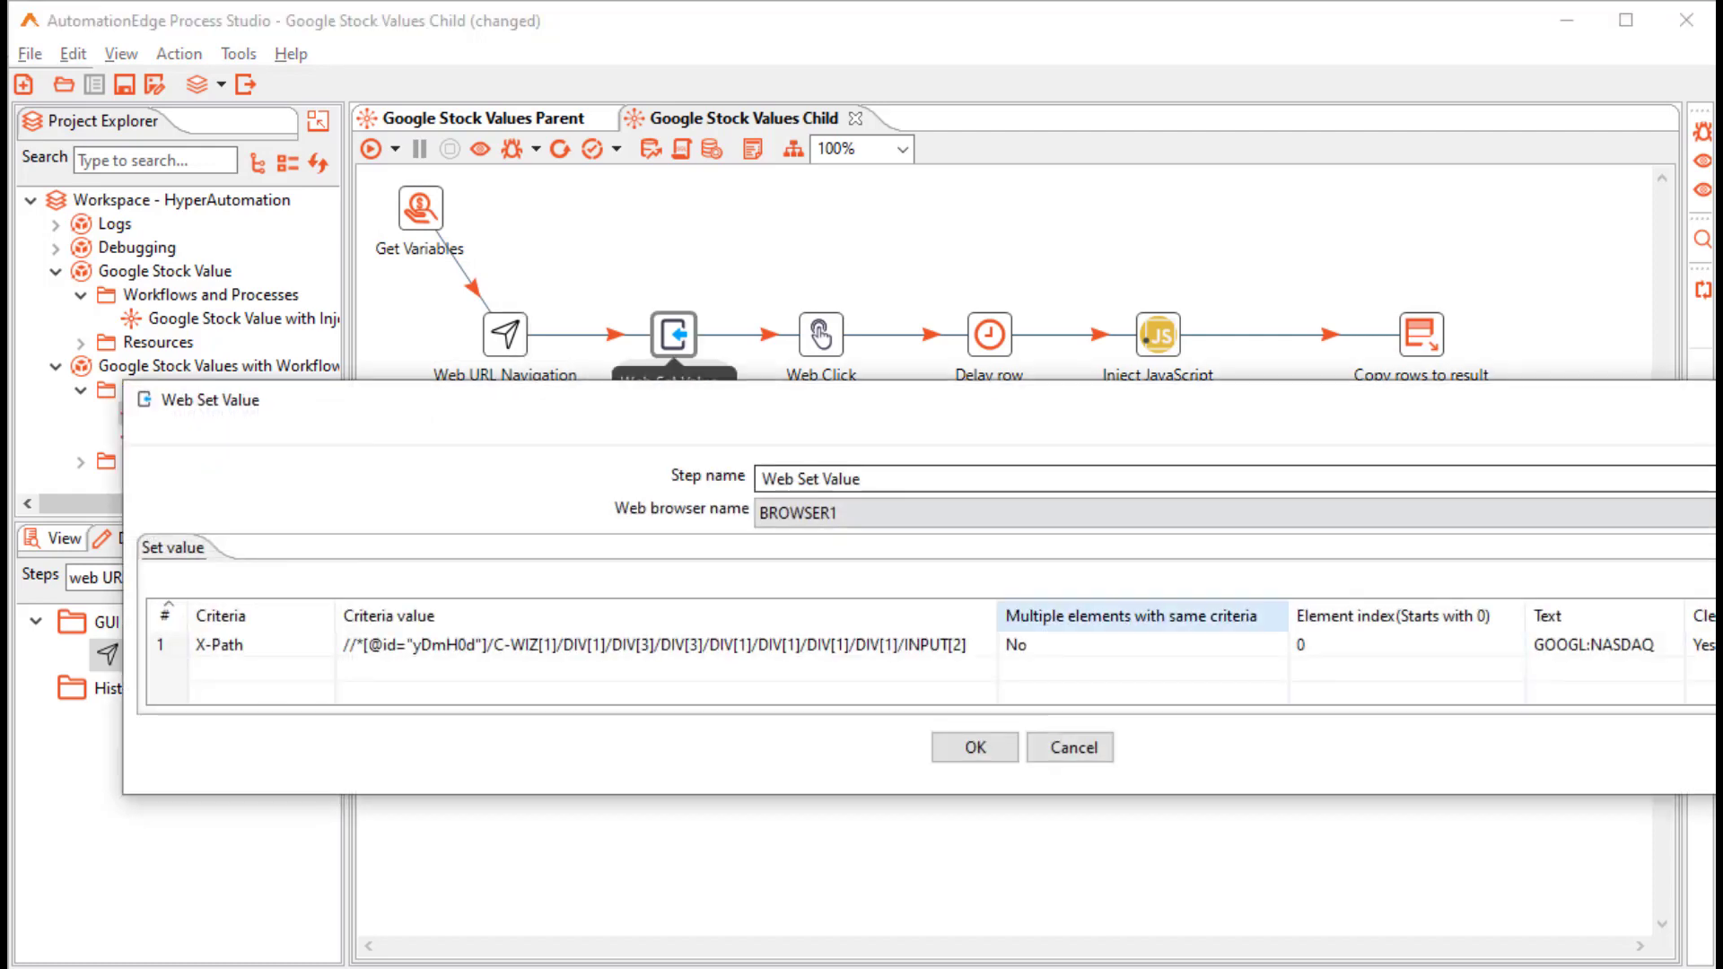
left_click_drag(1077, 401, 980, 400)
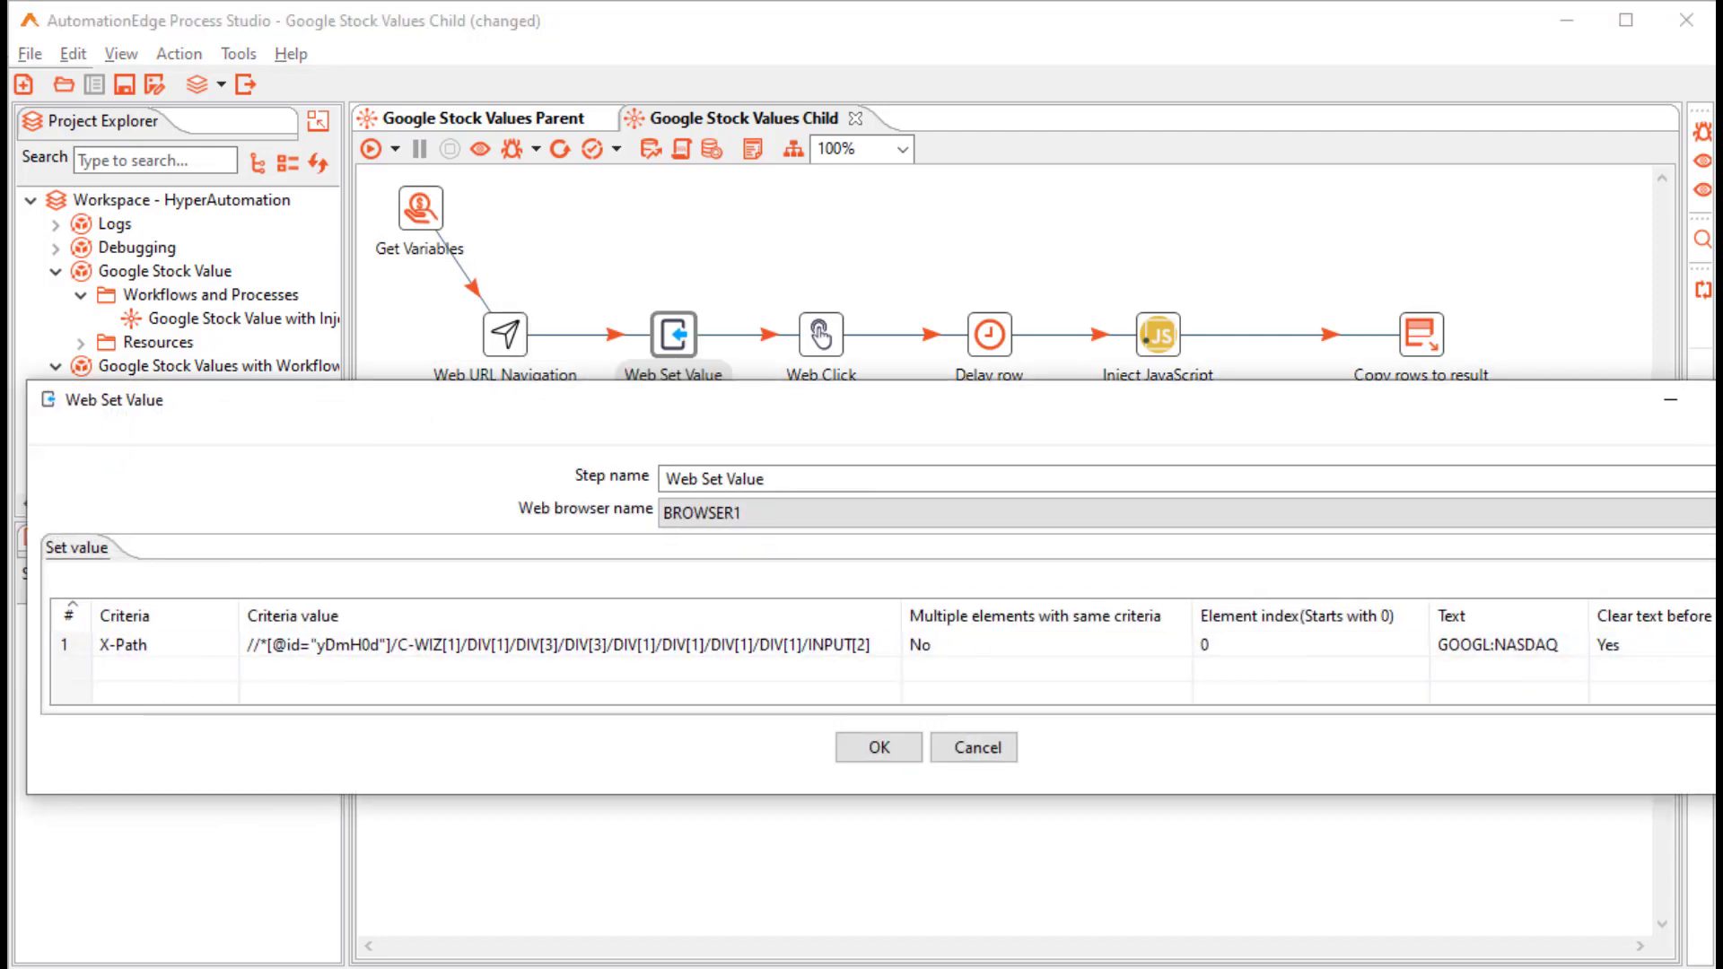
left_click(1496, 645)
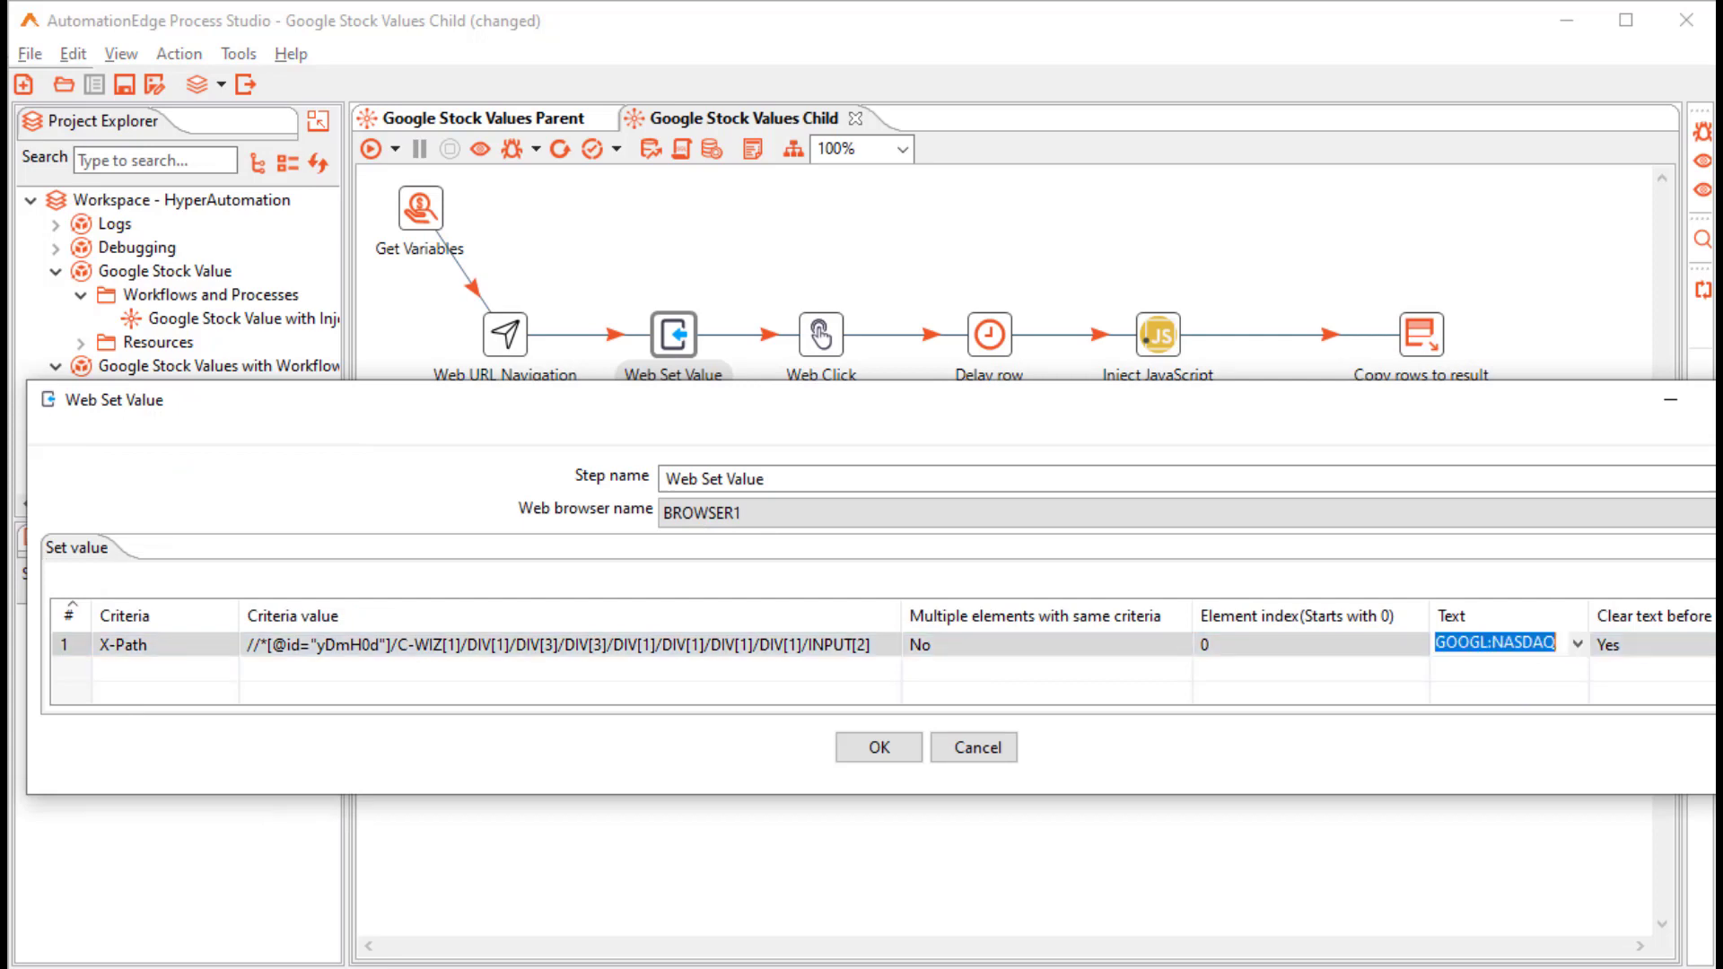
left_click(1577, 644)
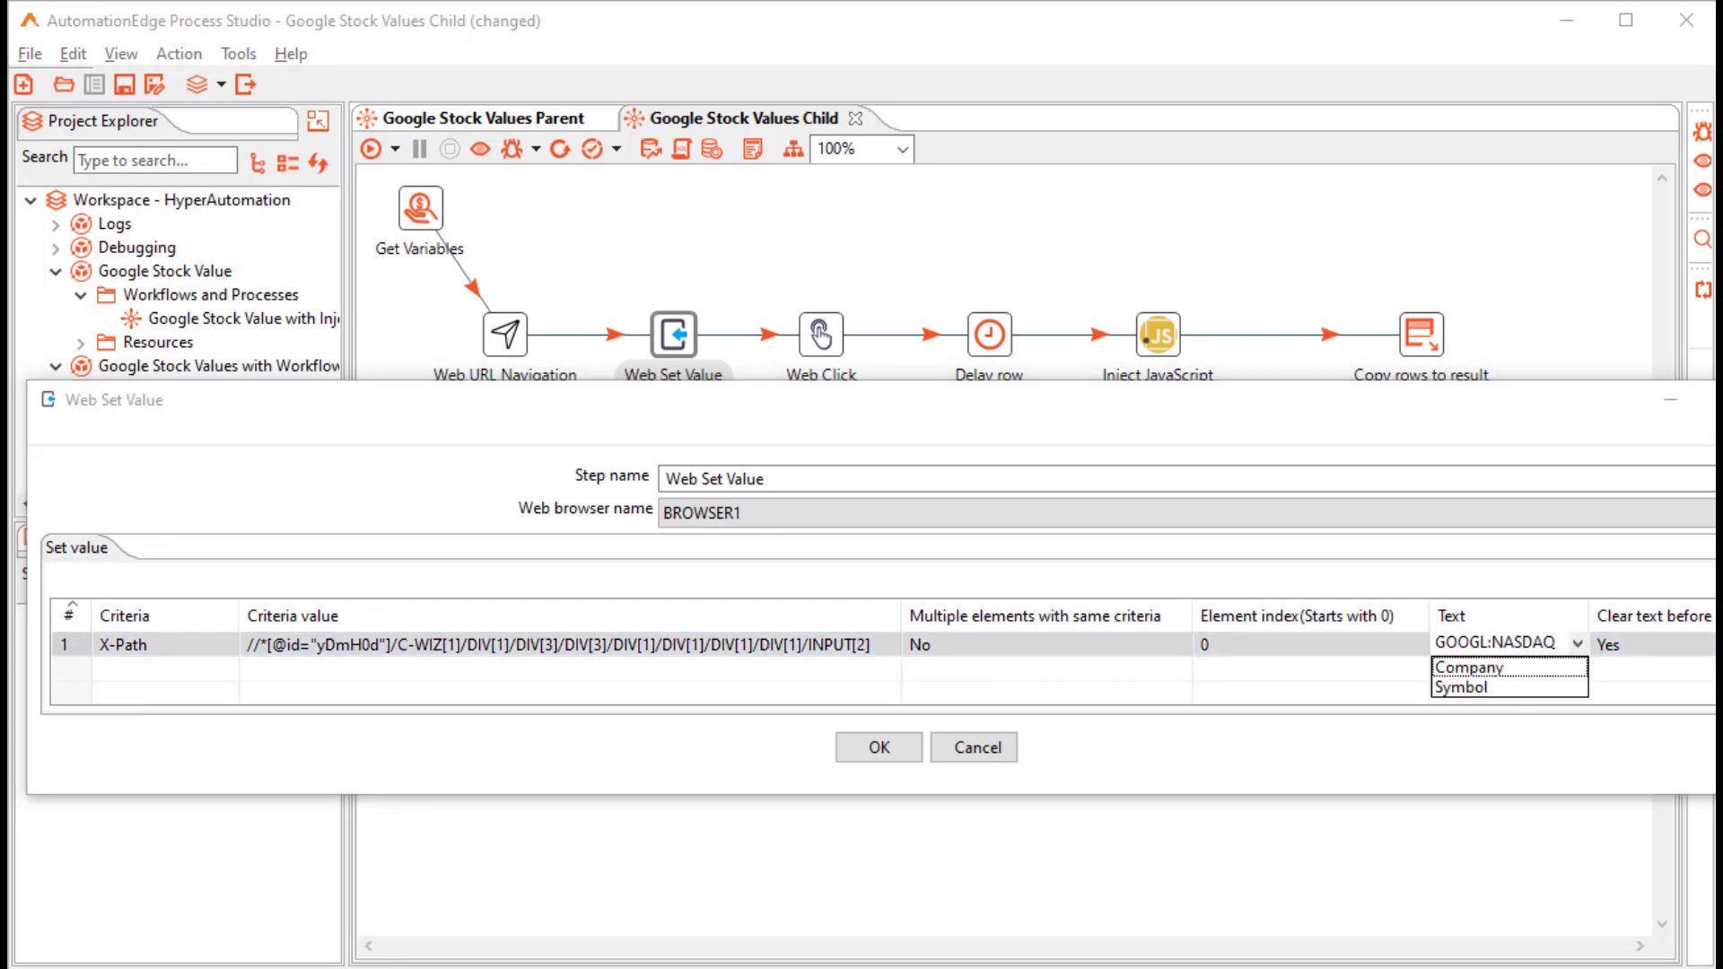
left_click(1461, 687)
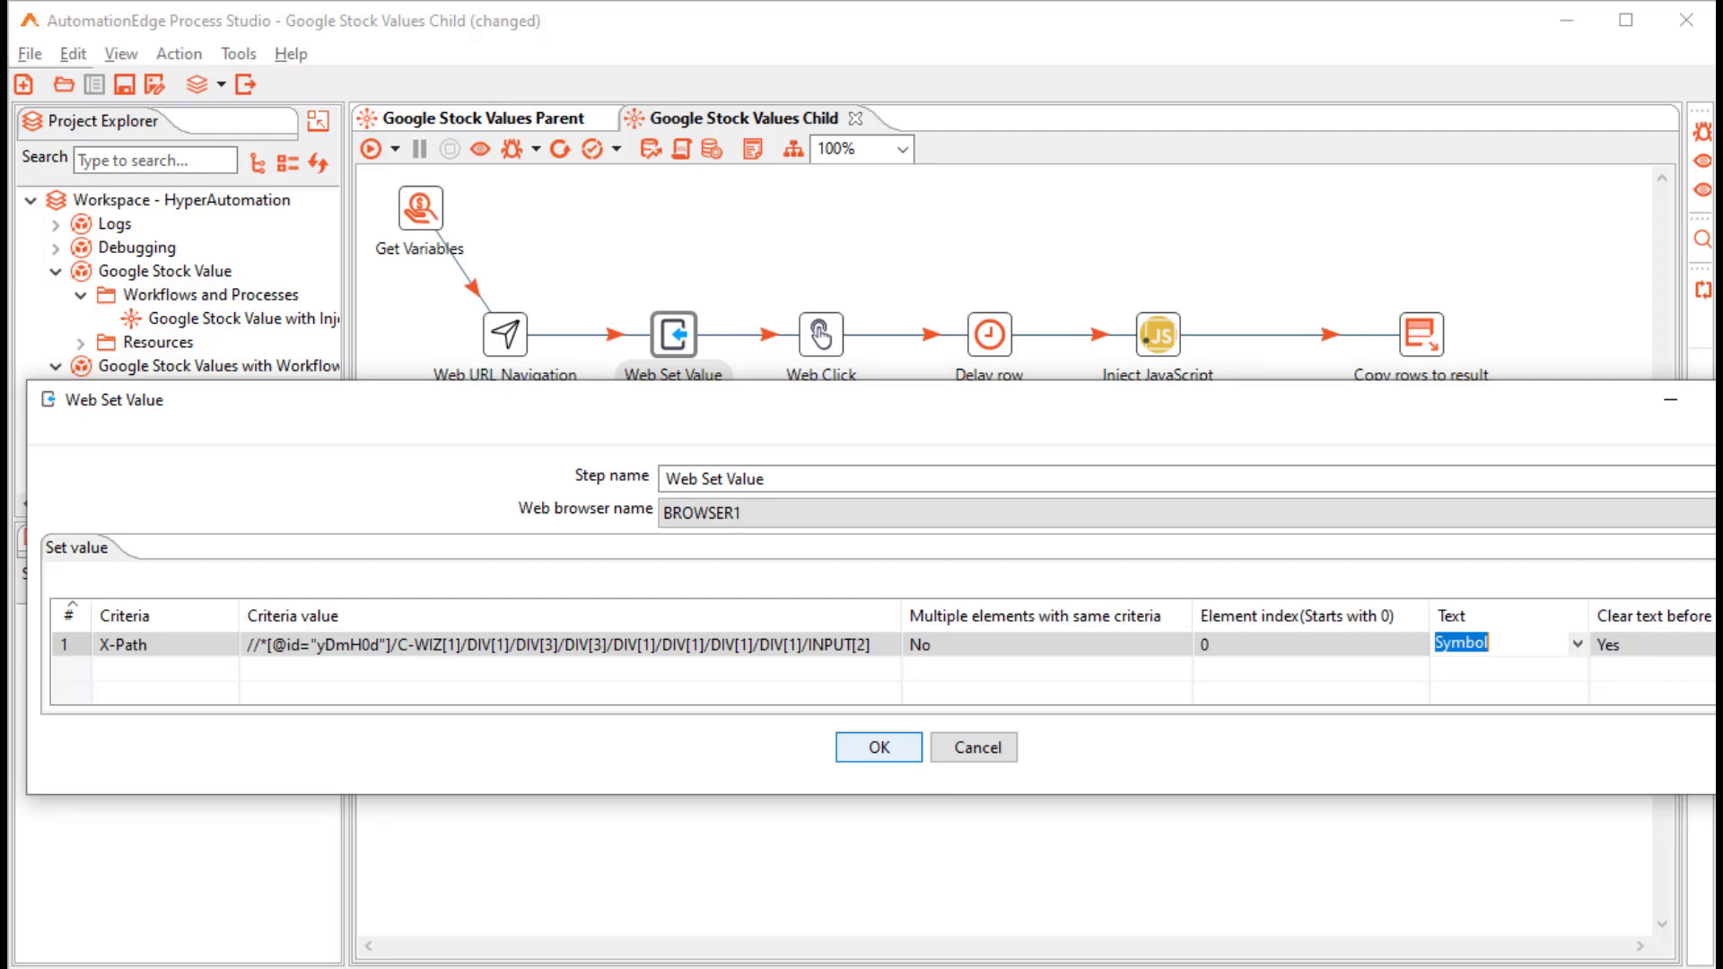
key("Return")
key("ctrl+s")
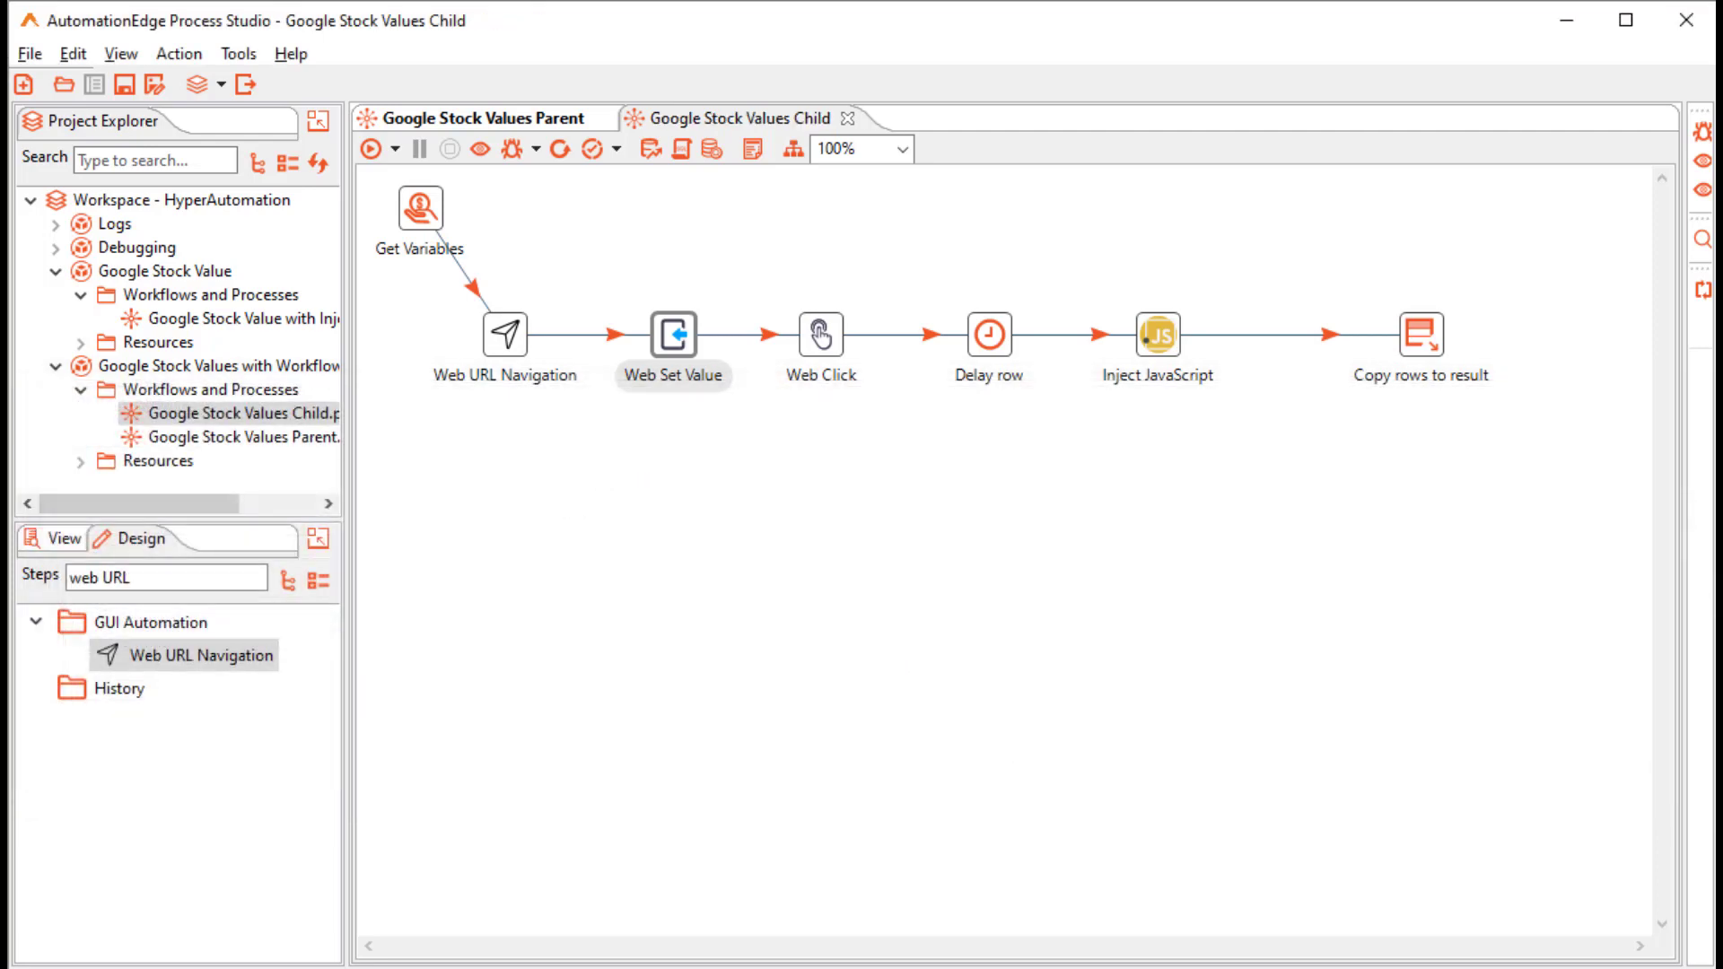
In the Google Stock Values Parent workflow, remove the StockValue entry from the Text file output step's fields and accept the settings.
left_click(508, 119)
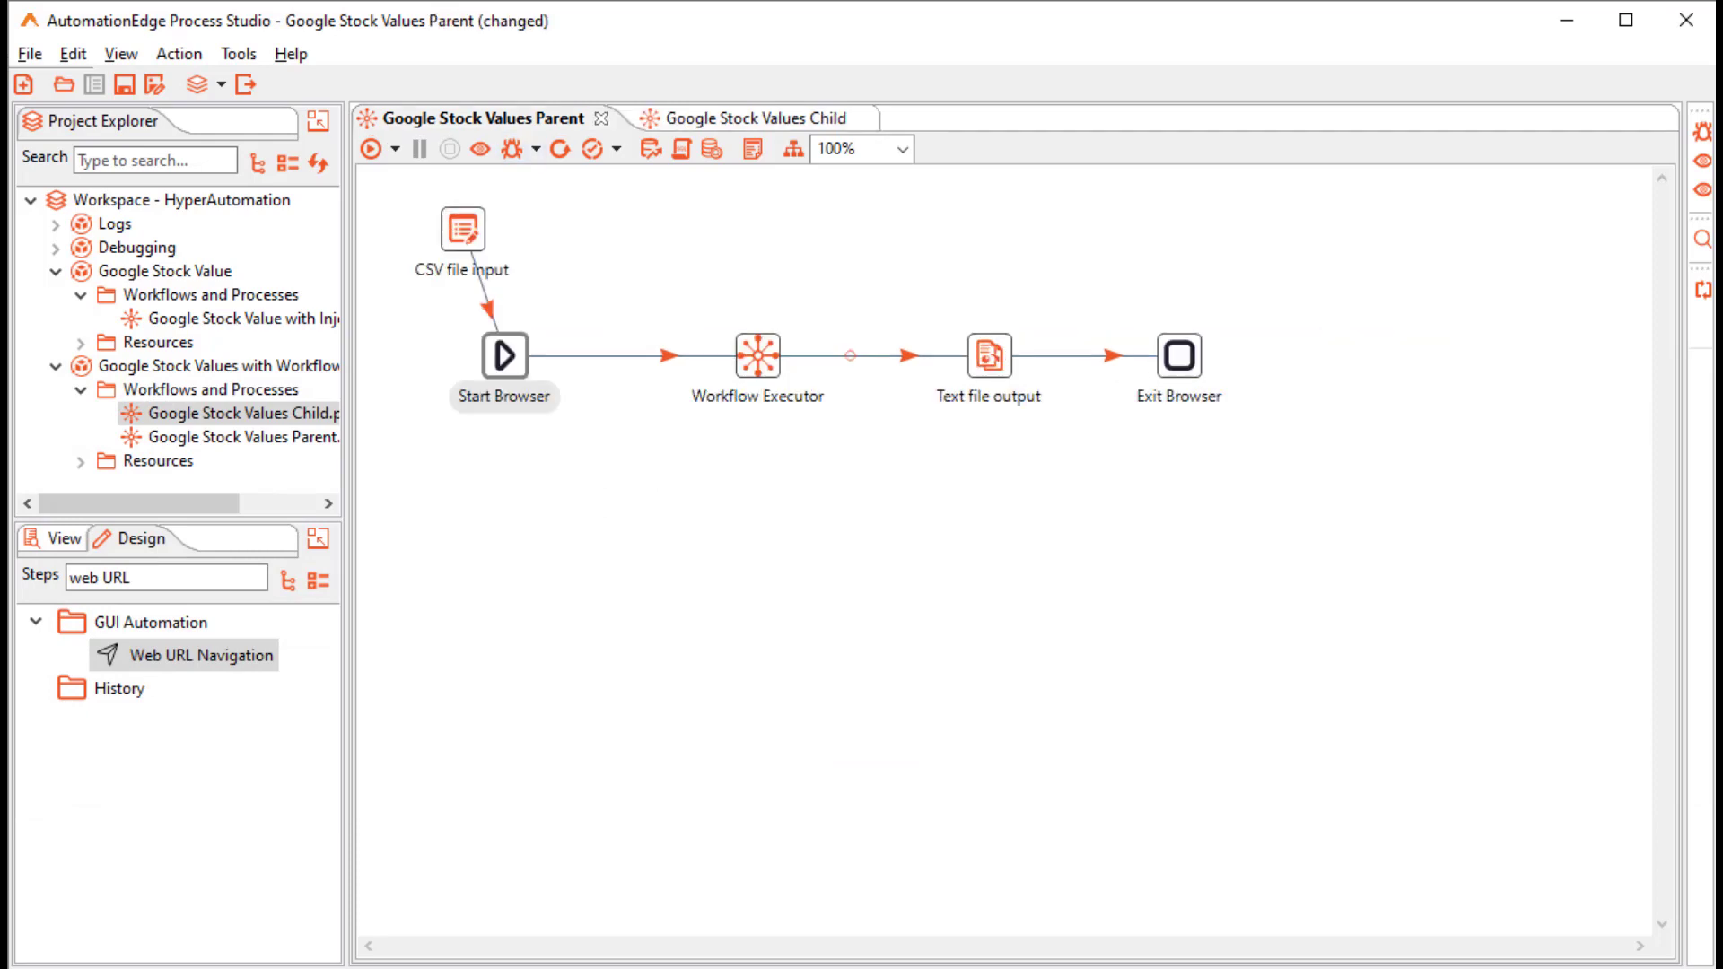
double_click(988, 356)
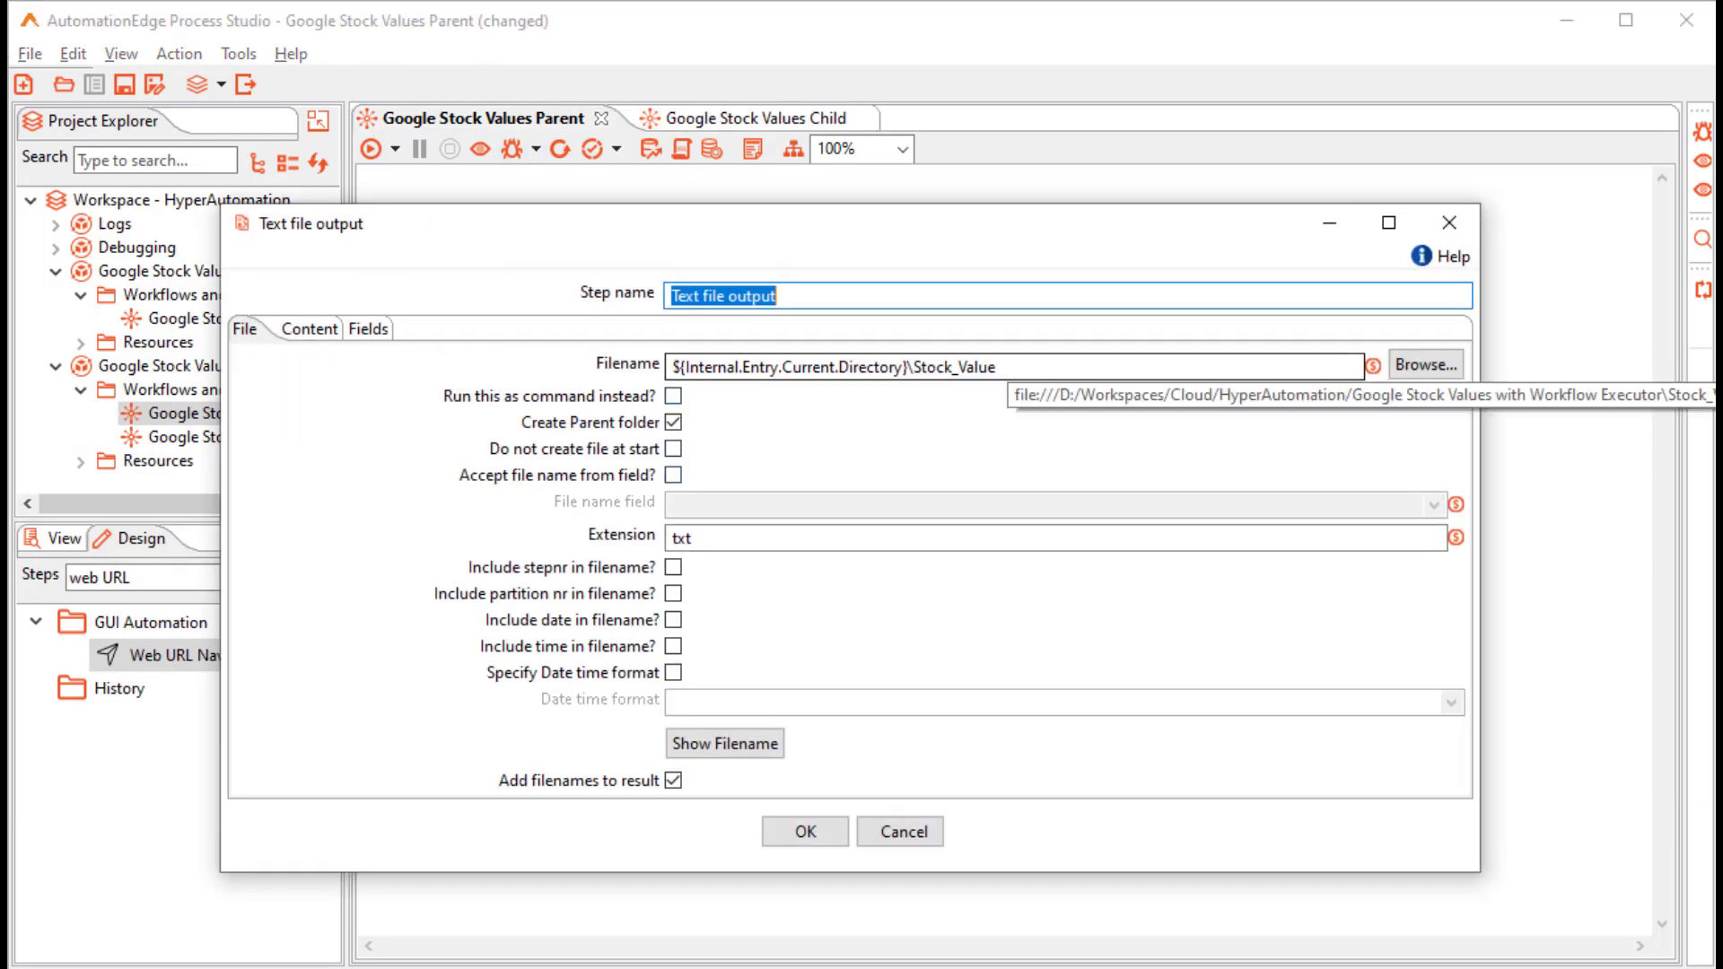
left_click(309, 330)
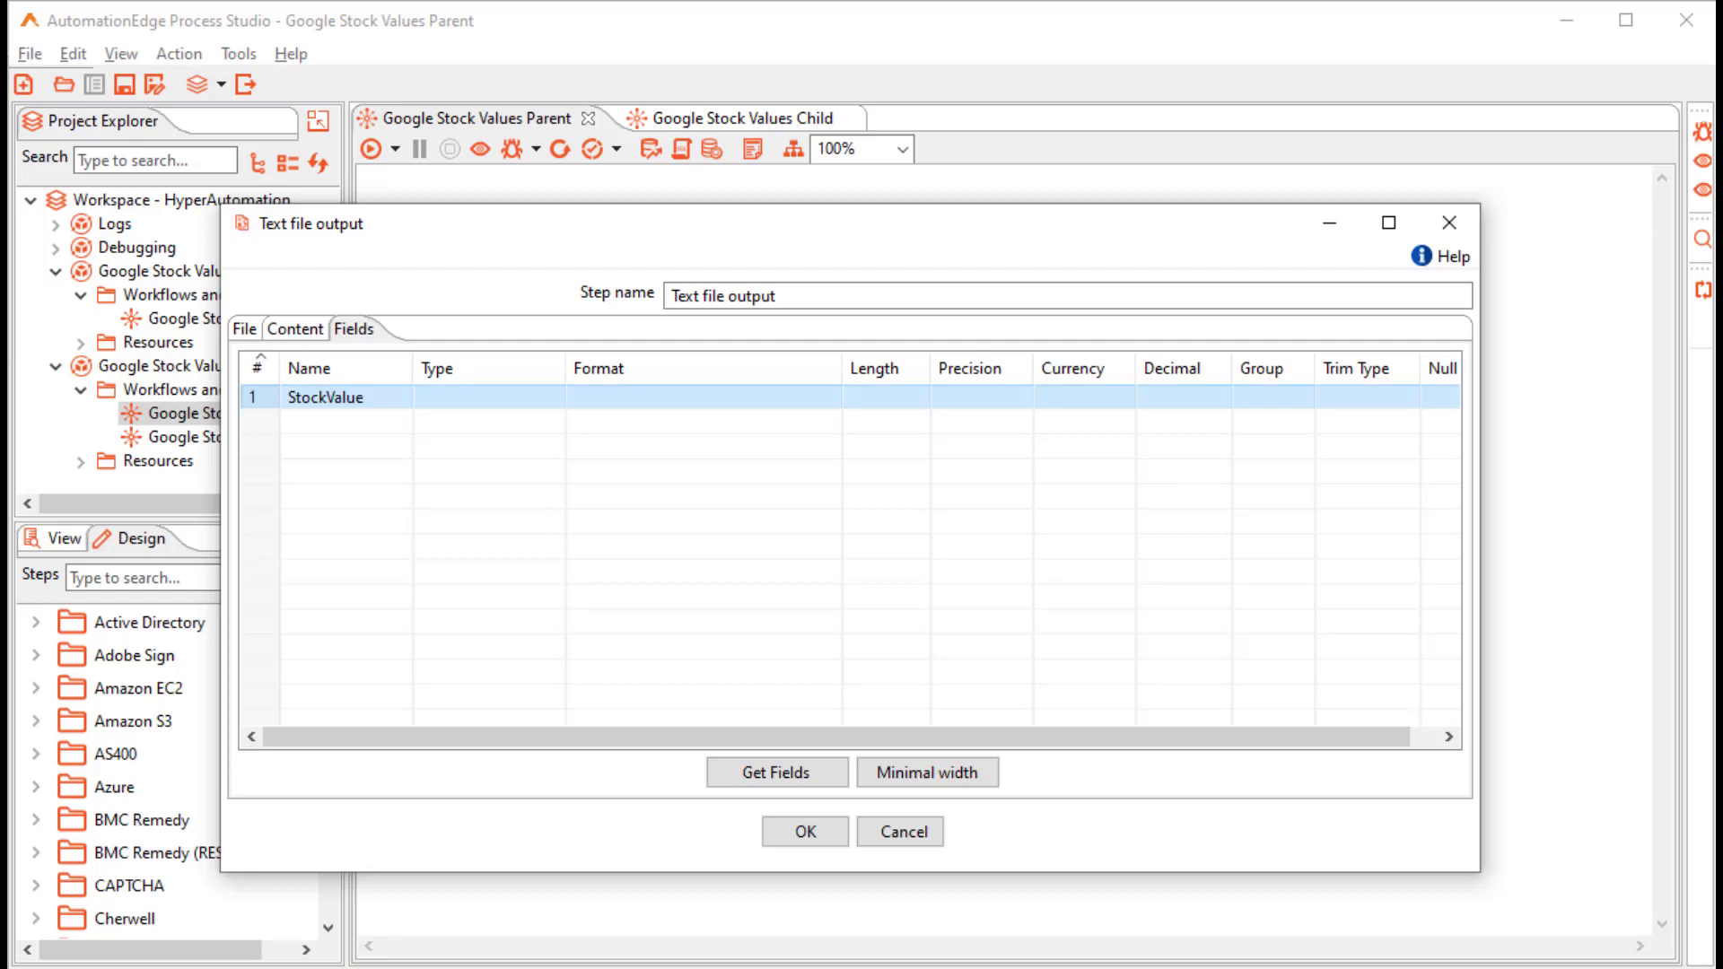
key("Delete")
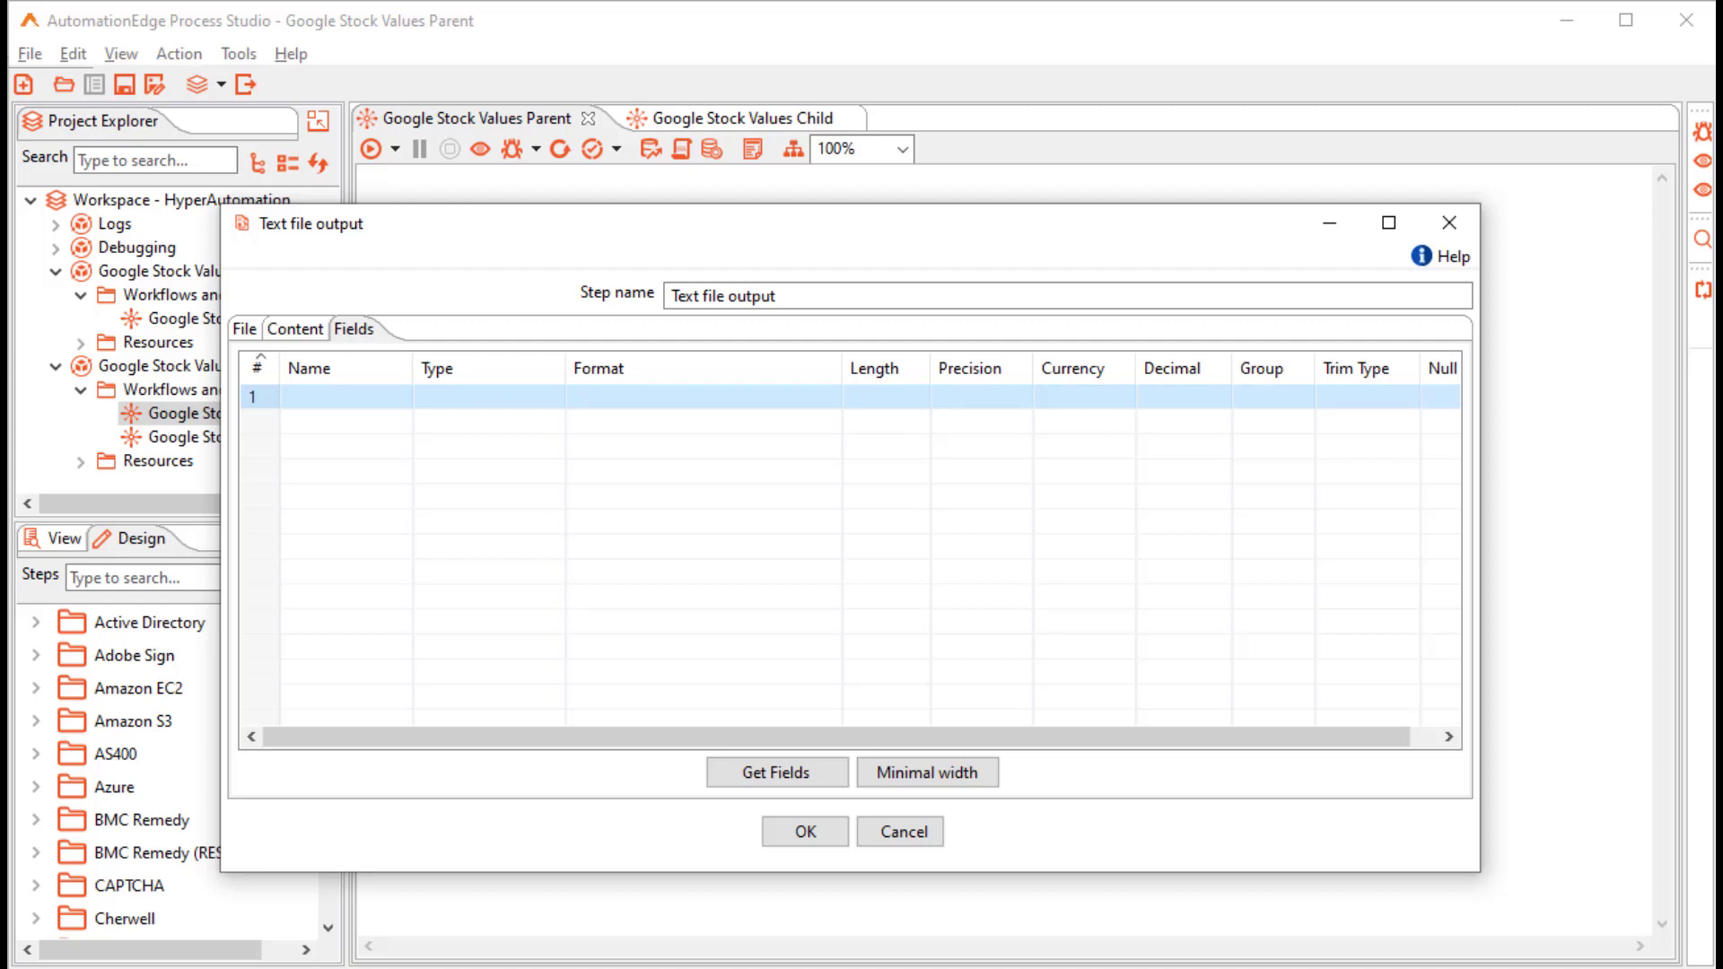
left_click(805, 832)
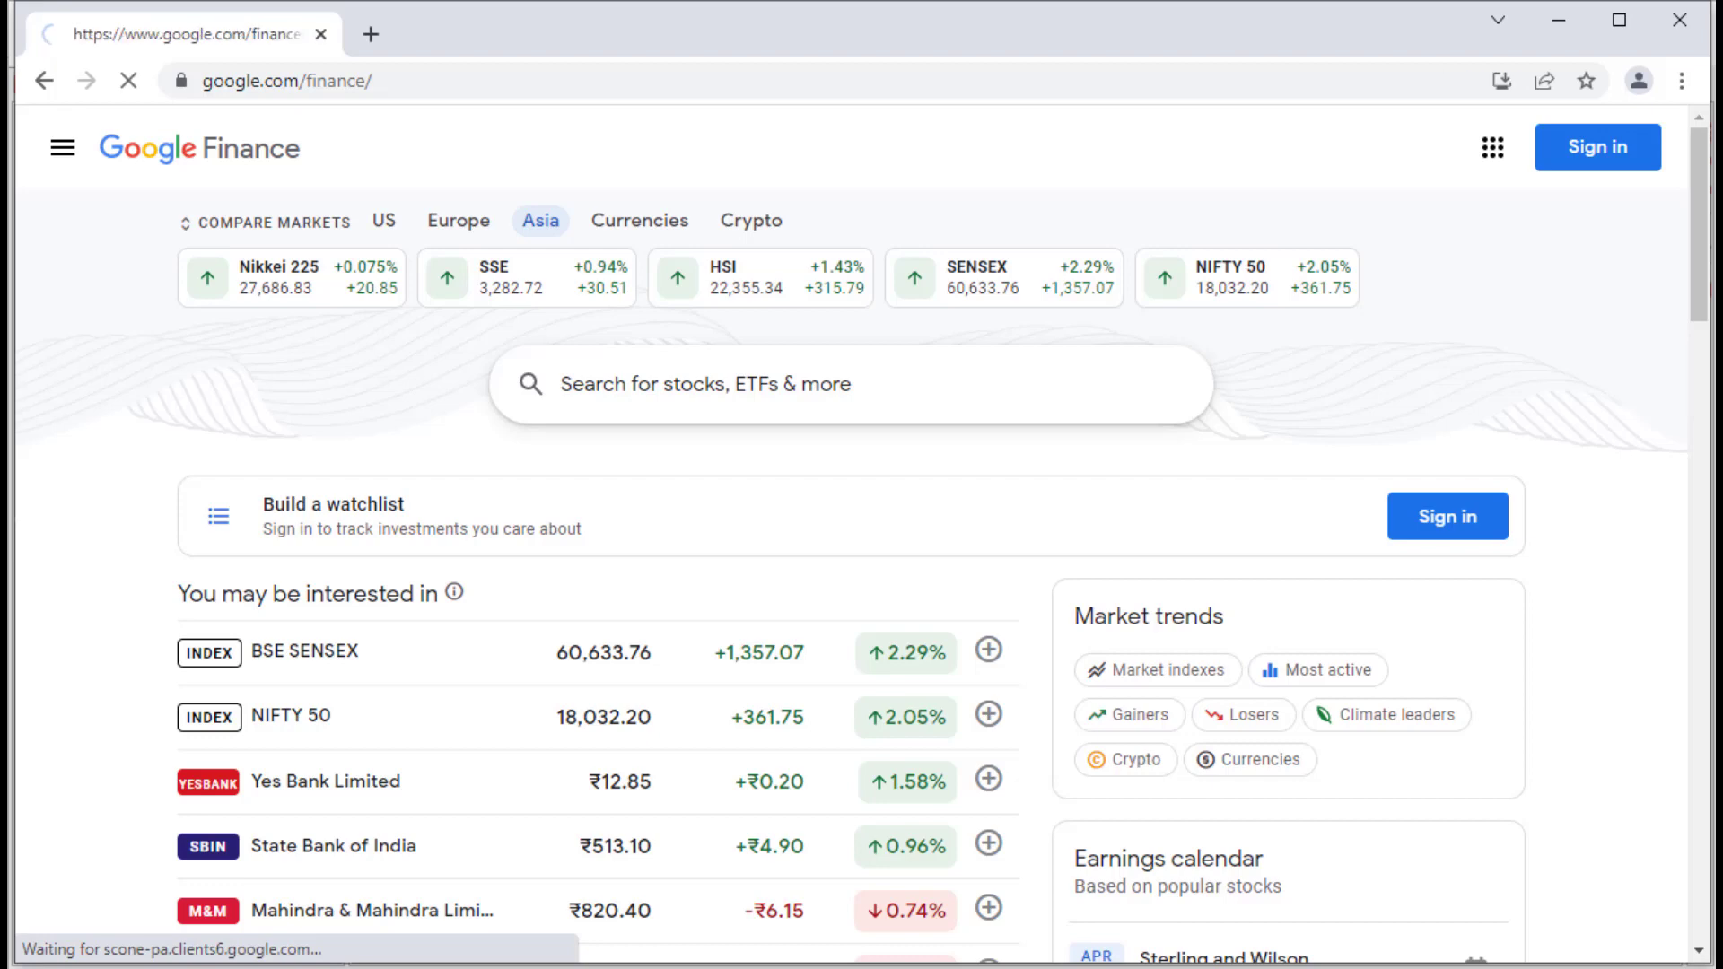
Look up the quotes for GOOGL:NASDAQ, INFY:NYSE, 005930:KRX and AAPL:NASDAQ on Google Finance in the browser.
type("GOOGL:NASDAQ")
key("Return")
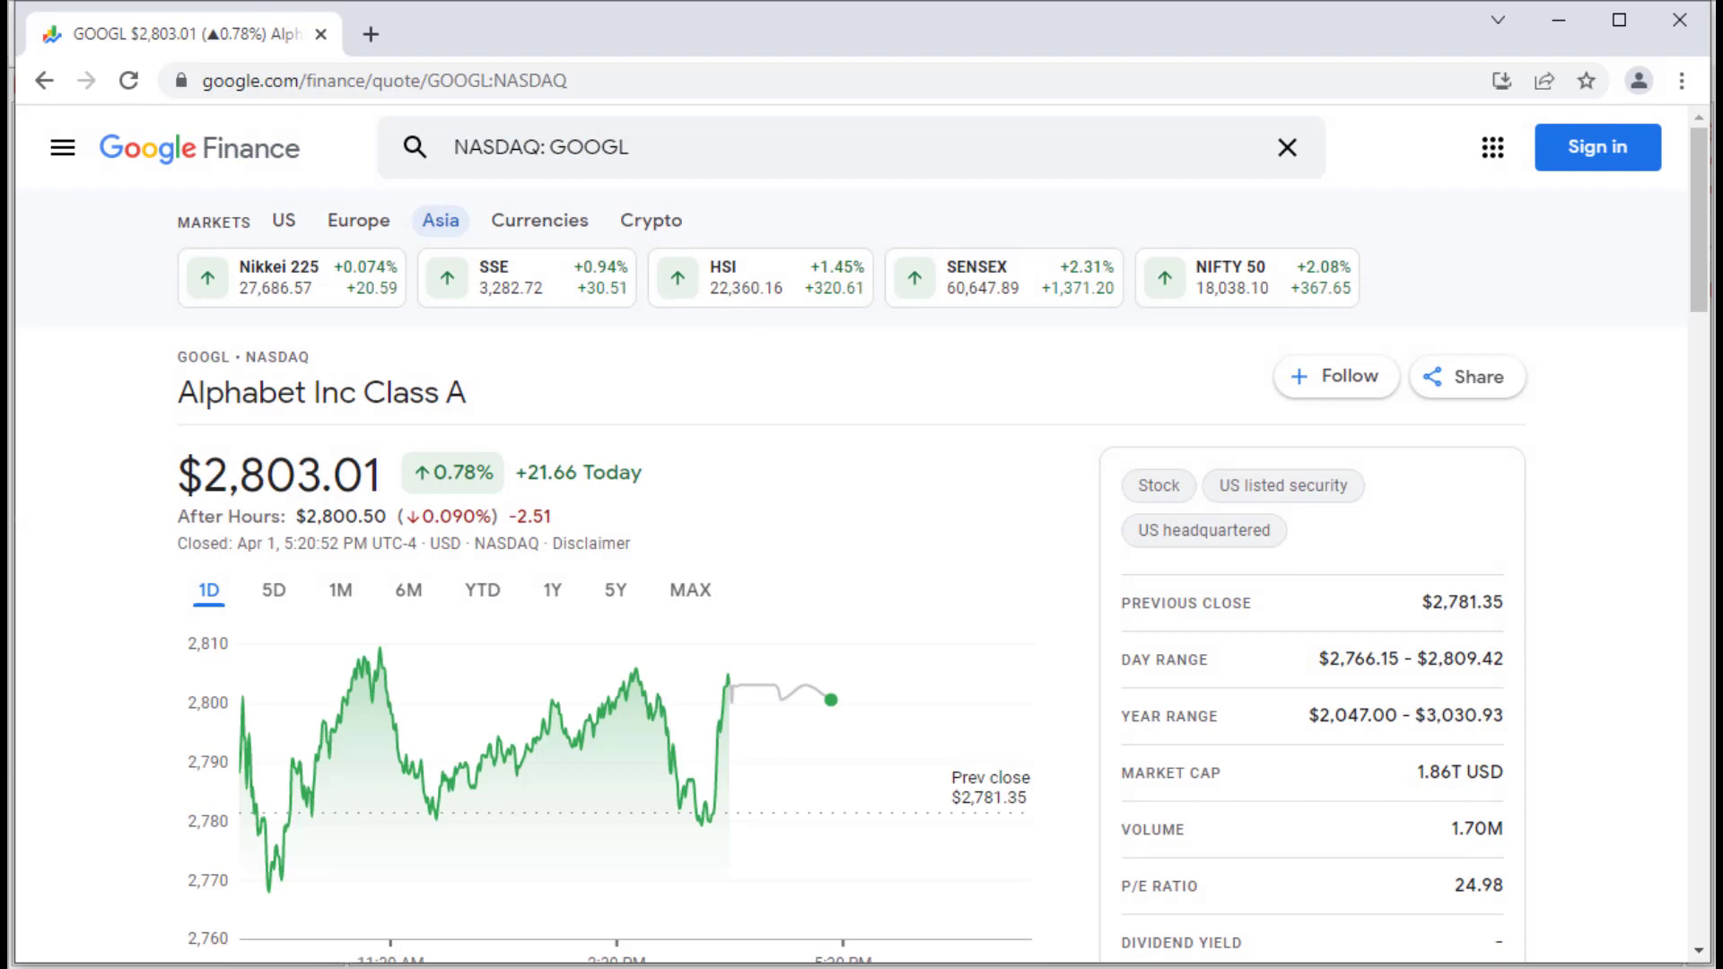
key("alt+Left")
type("INFY:NYSE")
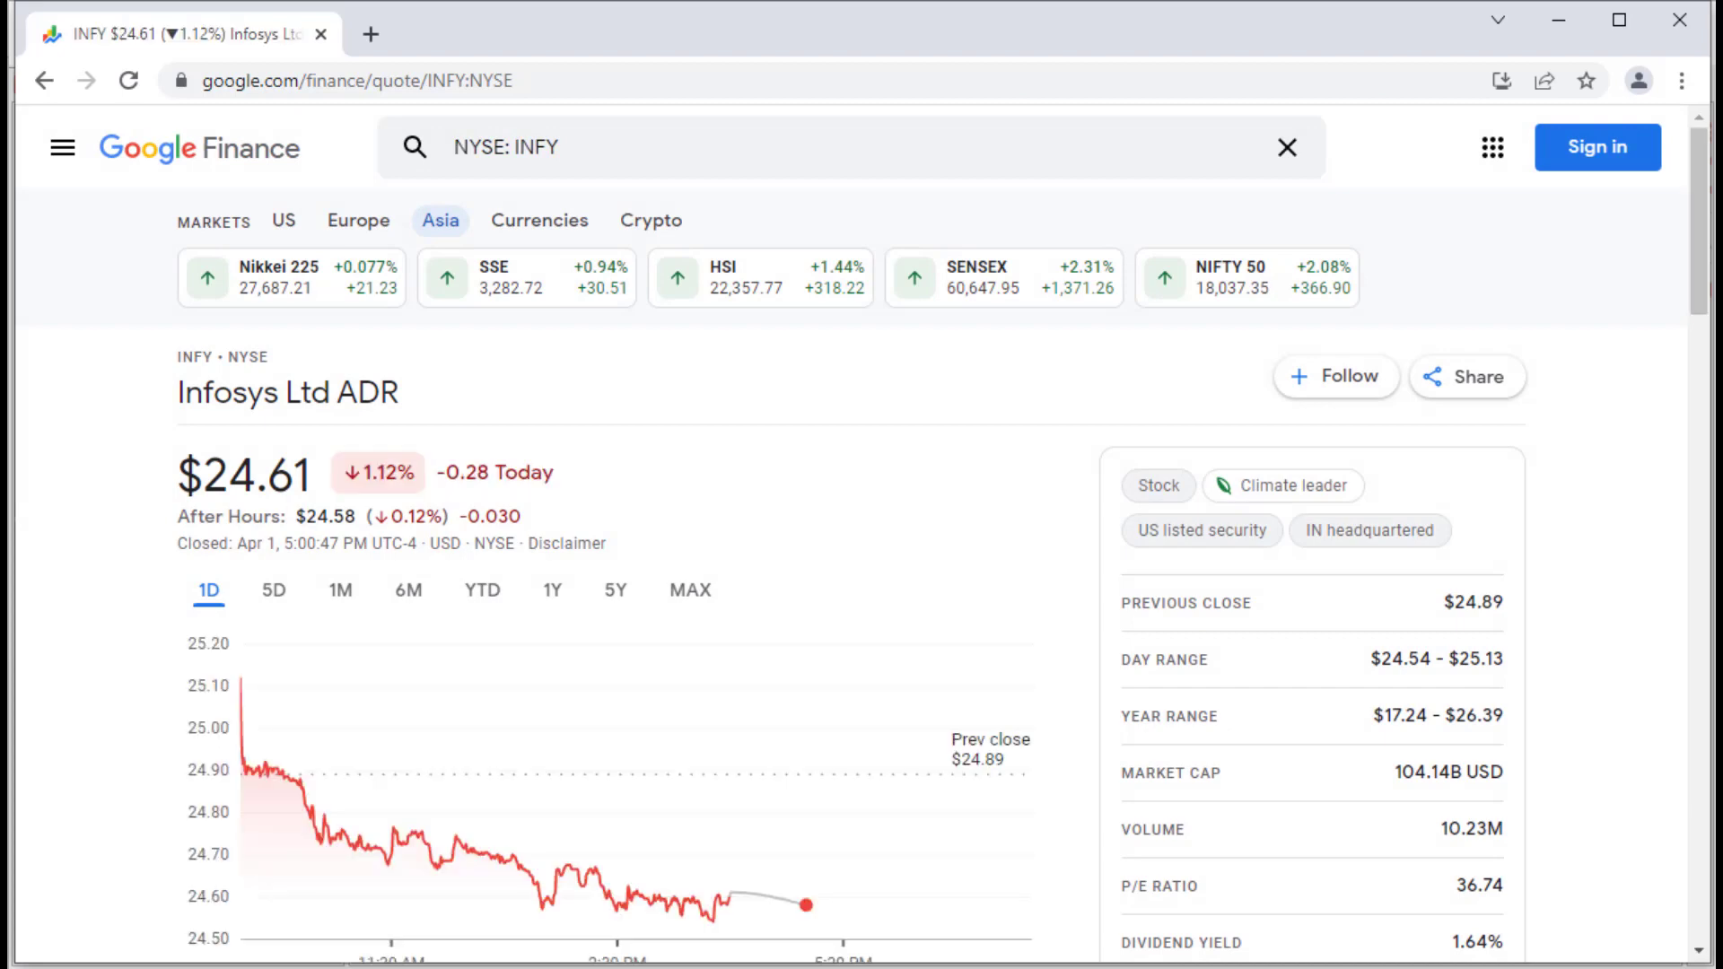
type("005930:KRX")
key("Return")
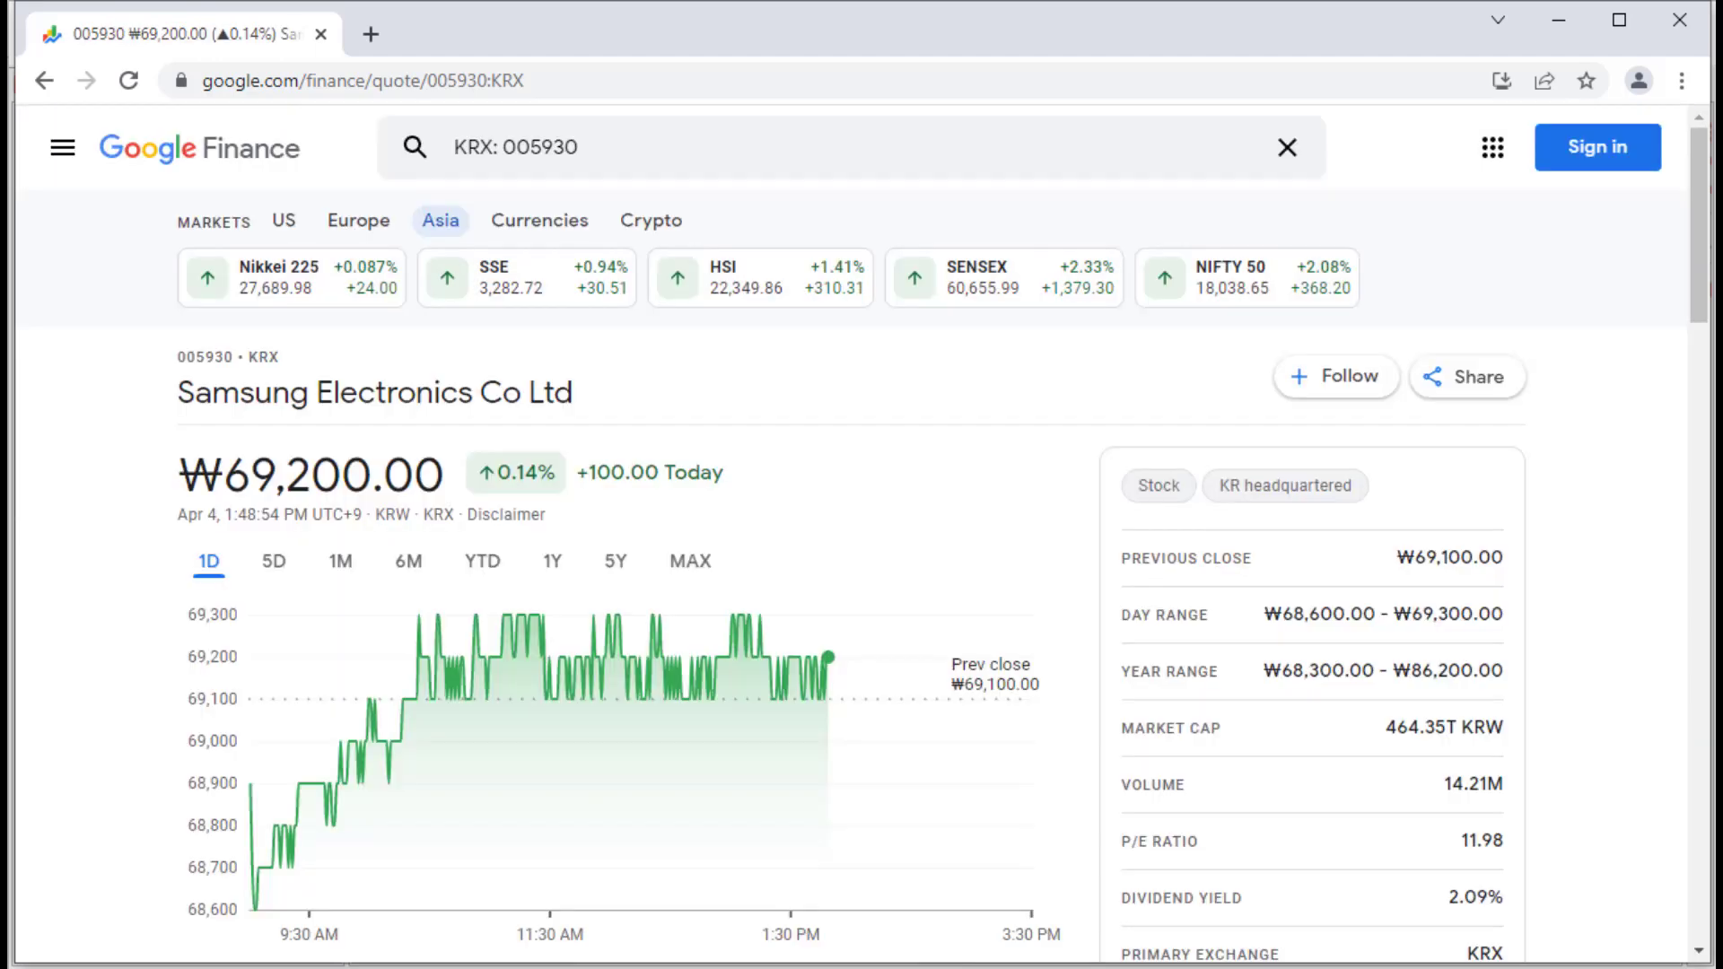
type("AAPL:NASDAQ")
key("Return")
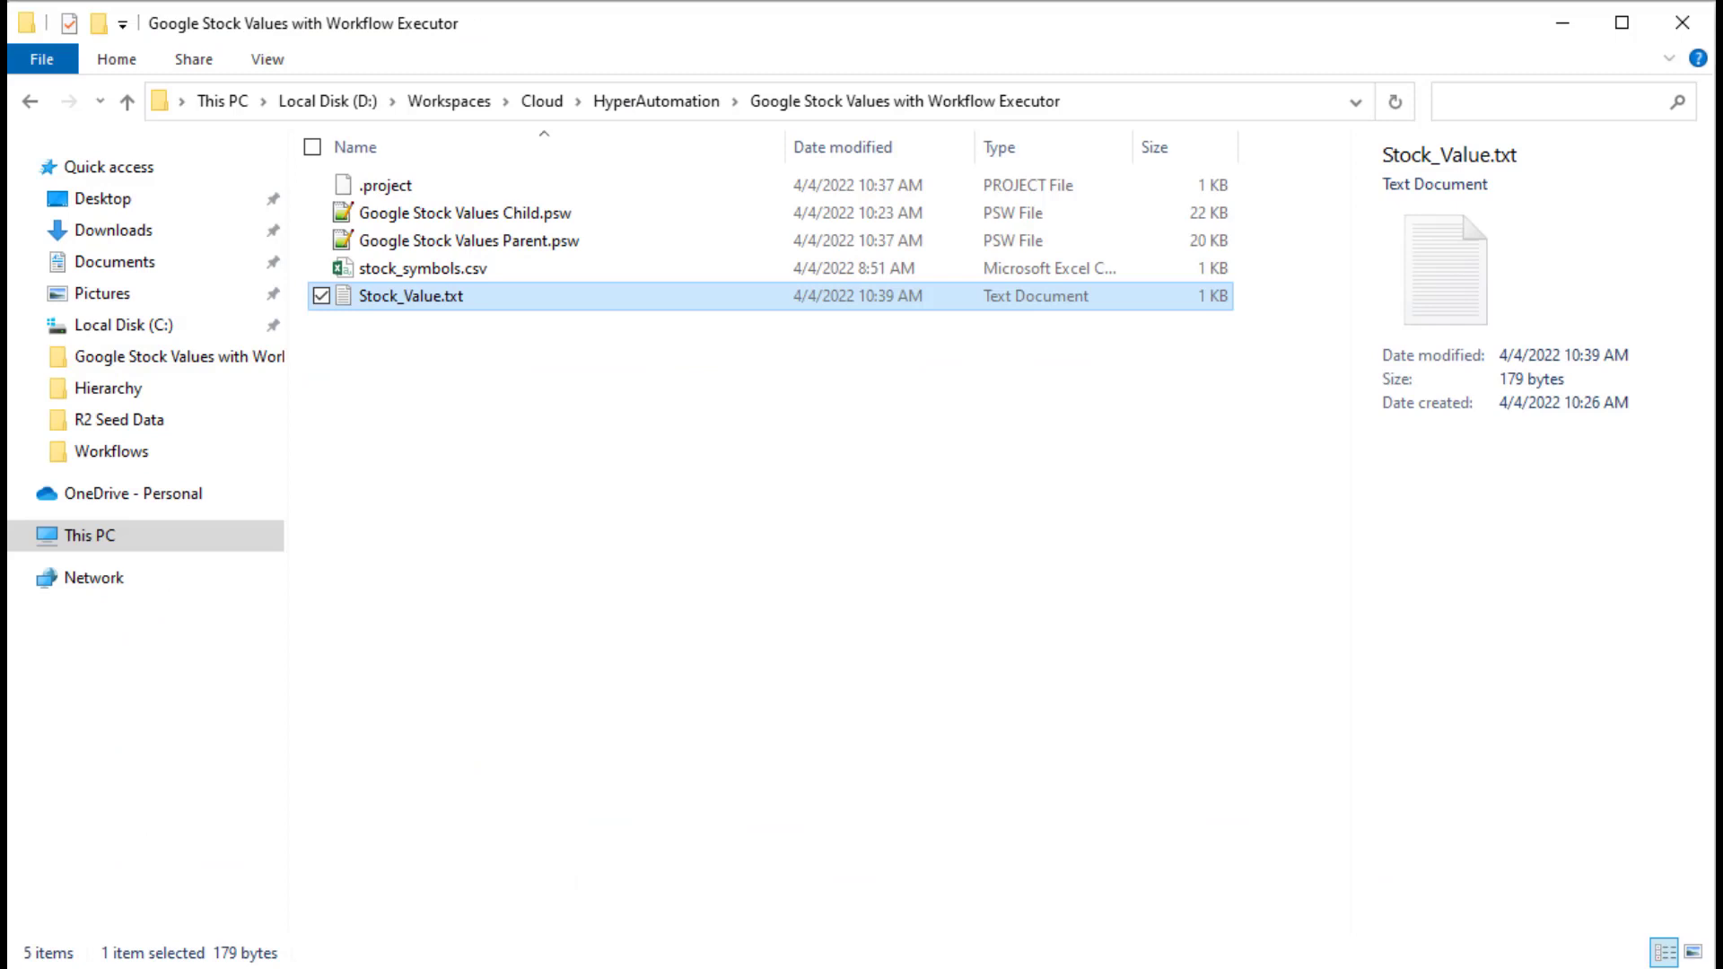
Open the output file Stock_Value.txt from the Google Stock Values with Workflow Executor folder in File Explorer.
key("Return")
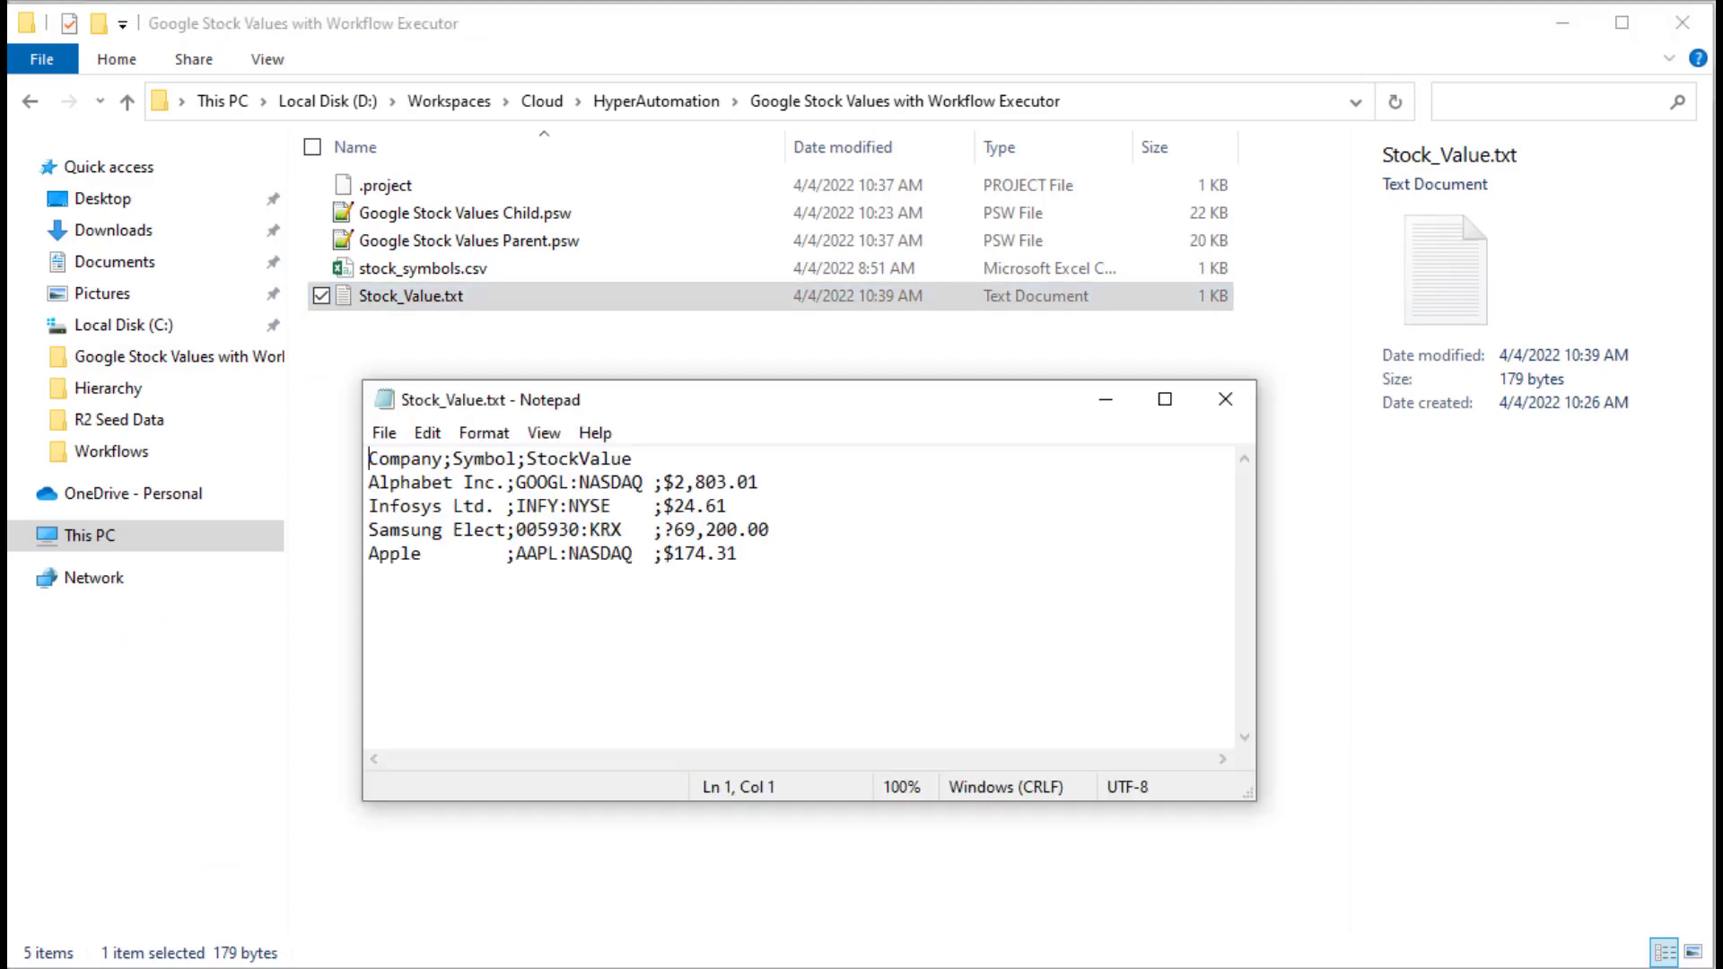